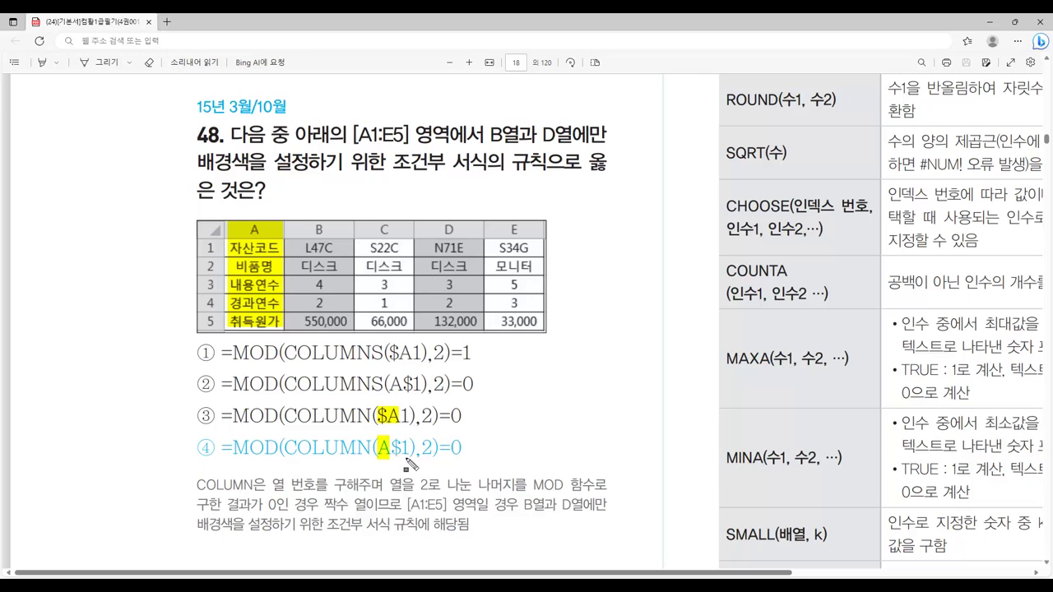
Step: Mark up question 48: strike out $A in option 3, box option 4 and highlight its MOD and COLUMN functions
{"action": "left_click_drag", "start_coordinate": [375, 418], "coordinate": [399, 418]}
{"action": "mouse_move", "coordinate": [212, 438]}
{"action": "left_mouse_down"}
{"action": "mouse_move", "coordinate": [198, 456]}
{"action": "mouse_move", "coordinate": [215, 463]}
{"action": "left_mouse_up"}
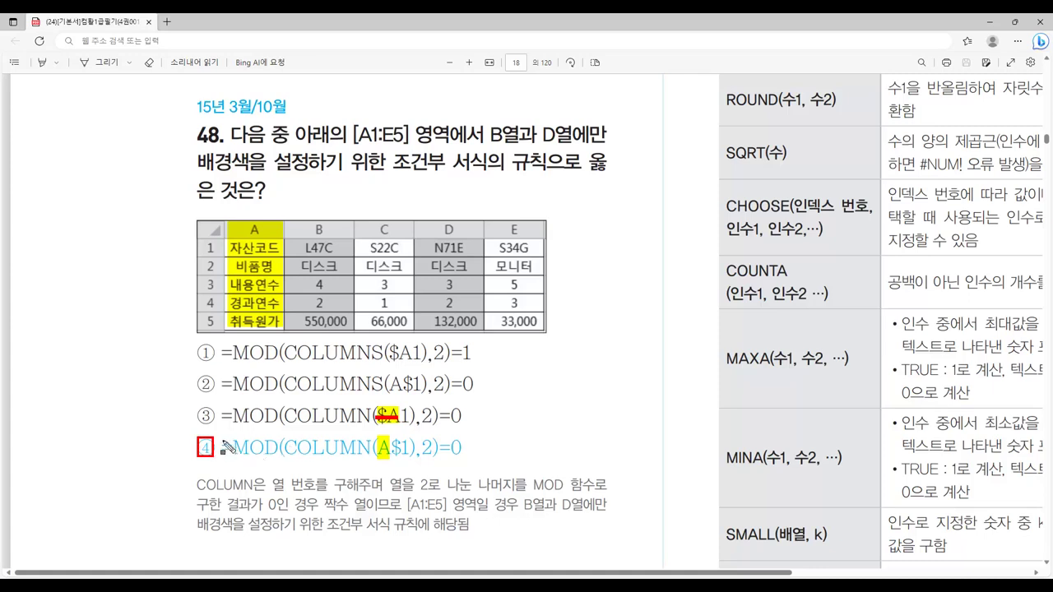
{"action": "left_click_drag", "start_coordinate": [222, 446], "coordinate": [371, 447]}
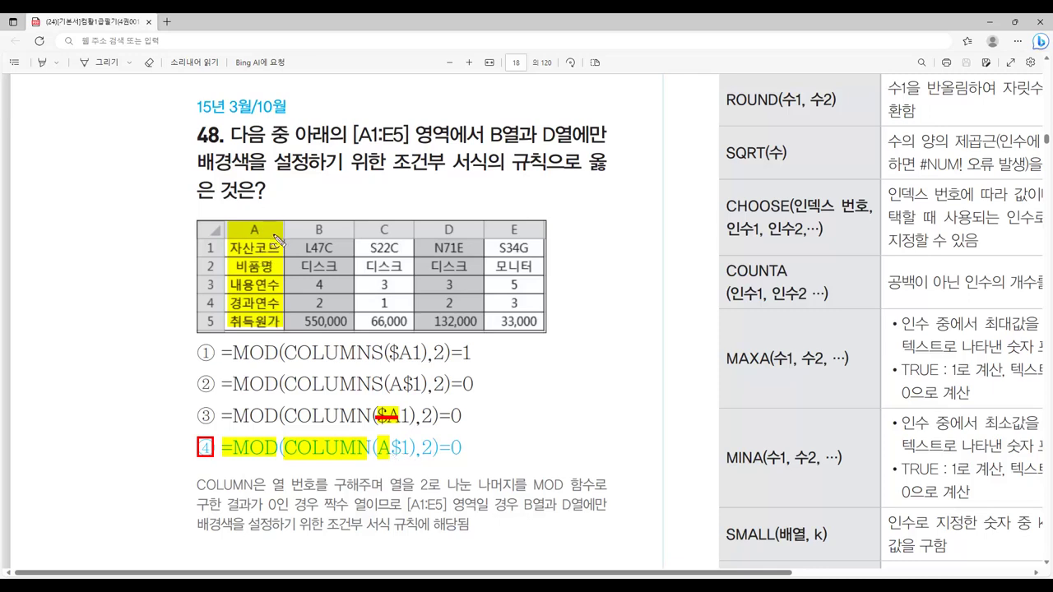
{"action": "left_click_drag", "start_coordinate": [267, 211], "coordinate": [263, 228]}
{"action": "left_click_drag", "start_coordinate": [377, 459], "coordinate": [391, 462]}
{"action": "key", "text": "Escape"}
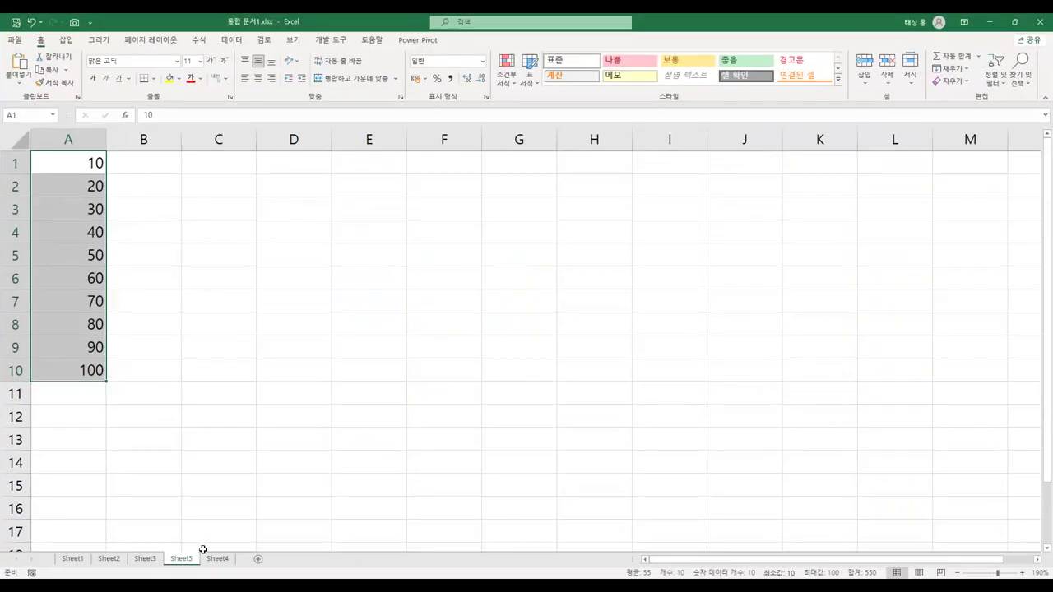
Step: On Sheet4, create a formula-based conditional formatting rule for A1:E5 with the formula =mod(column(a$1),2)=0
{"action": "left_click", "coordinate": [218, 558]}
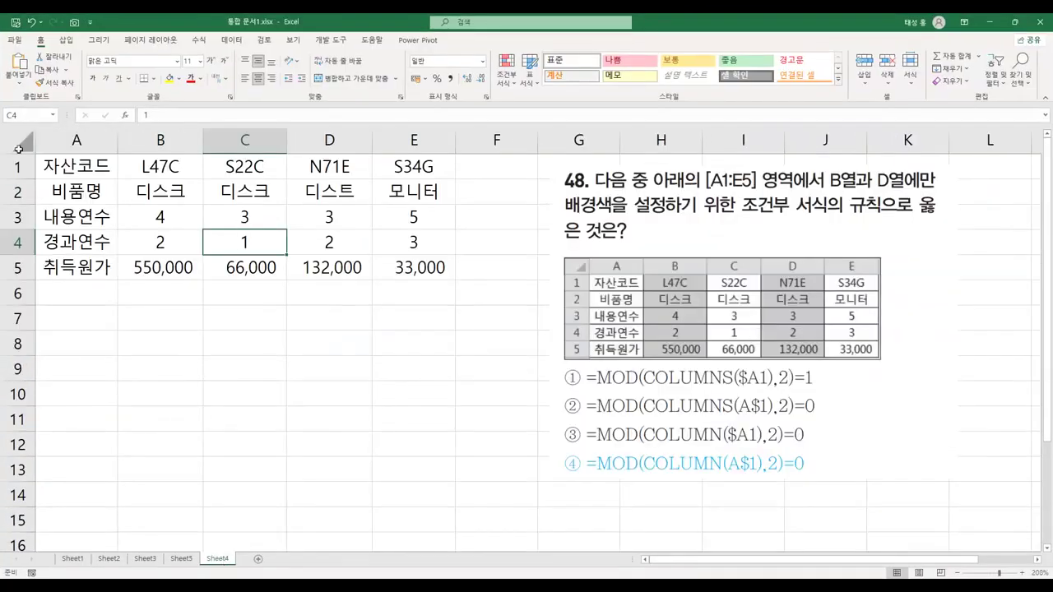
{"action": "left_click", "coordinate": [74, 166]}
{"action": "left_click_drag", "start_coordinate": [74, 166], "coordinate": [391, 263]}
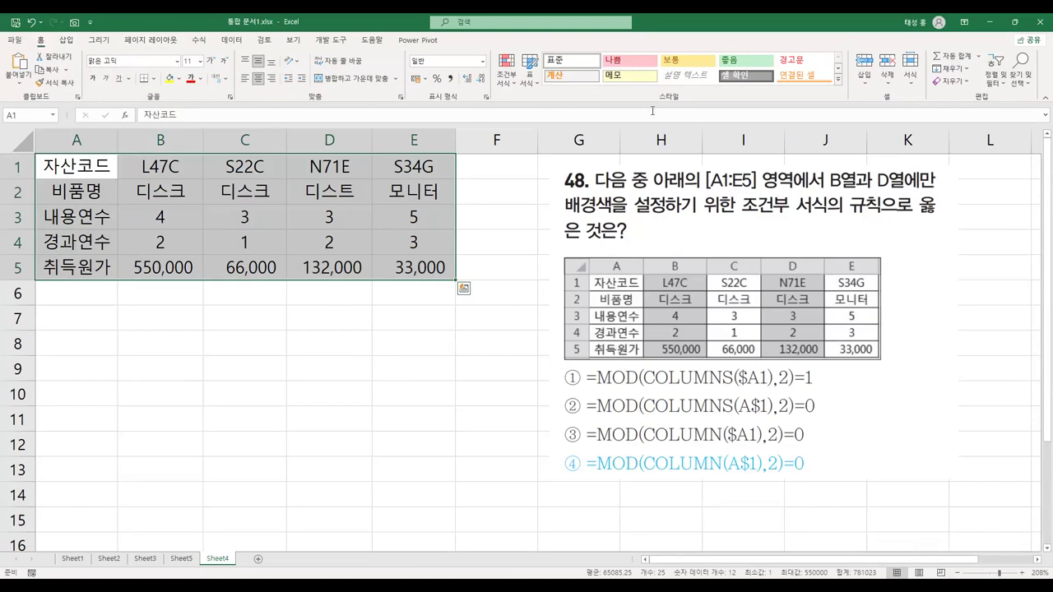
{"action": "left_click", "coordinate": [514, 84]}
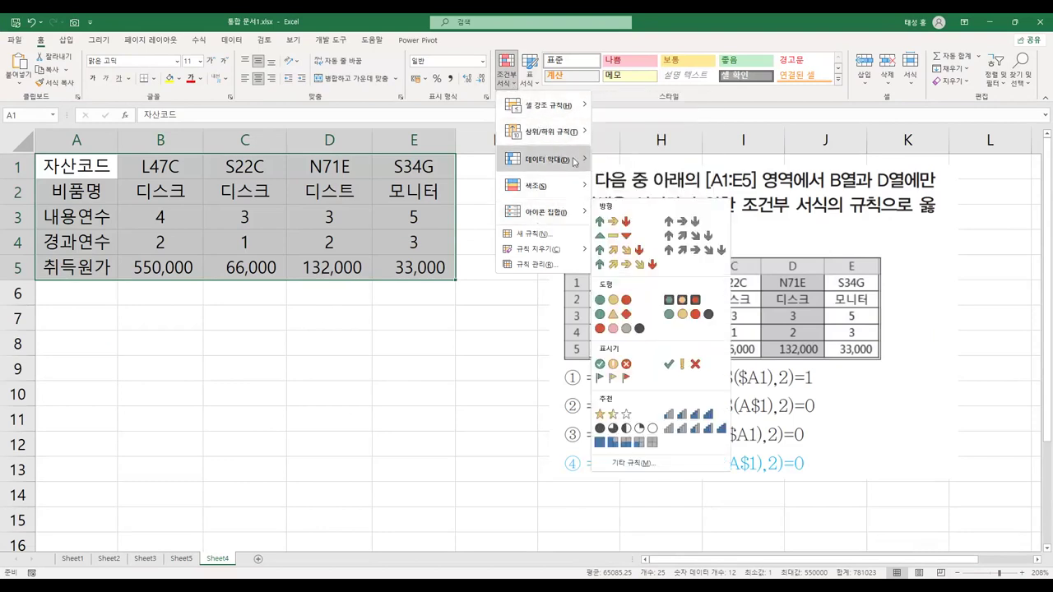
{"action": "mouse_move", "coordinate": [538, 170]}
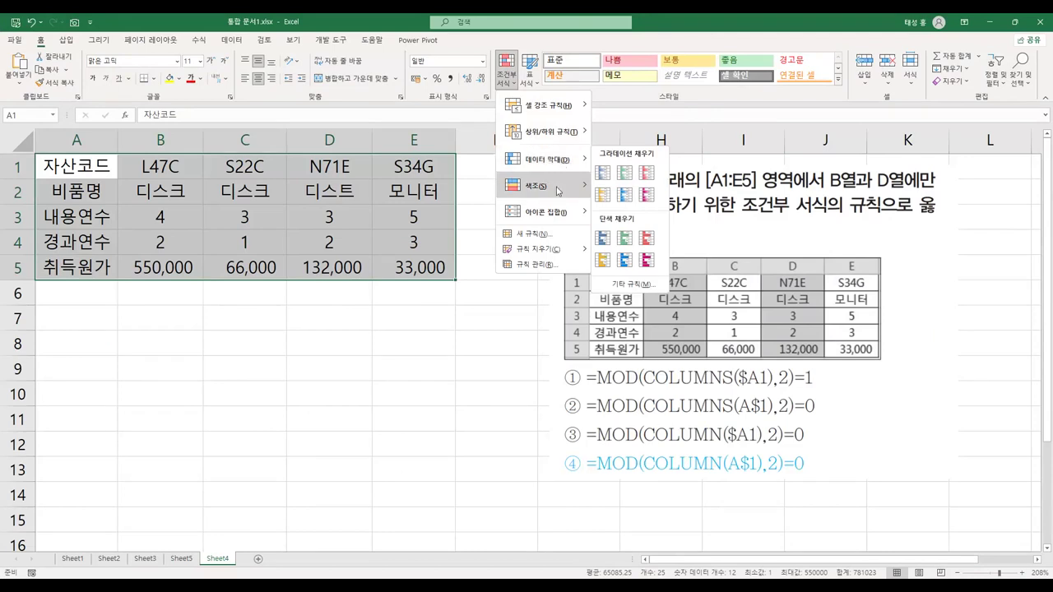
{"action": "mouse_move", "coordinate": [557, 216]}
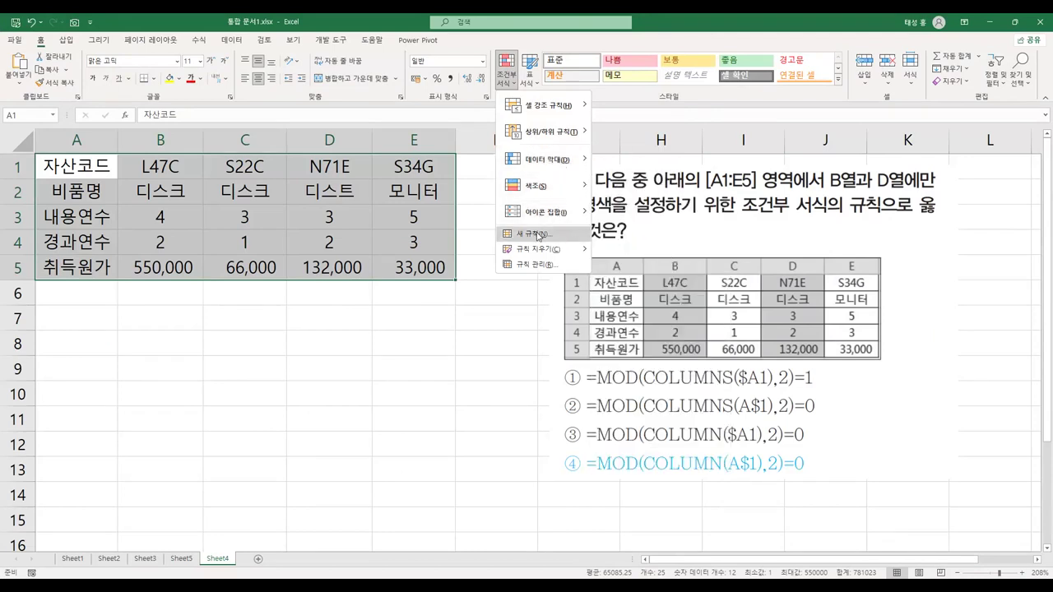
{"action": "left_click", "coordinate": [538, 234]}
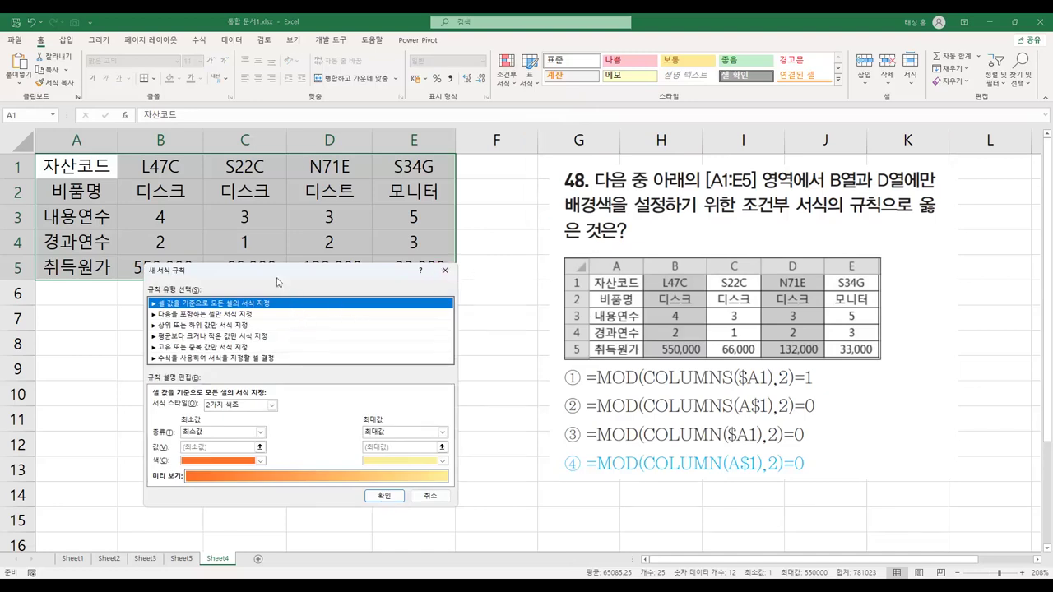
{"action": "left_click", "coordinate": [190, 360]}
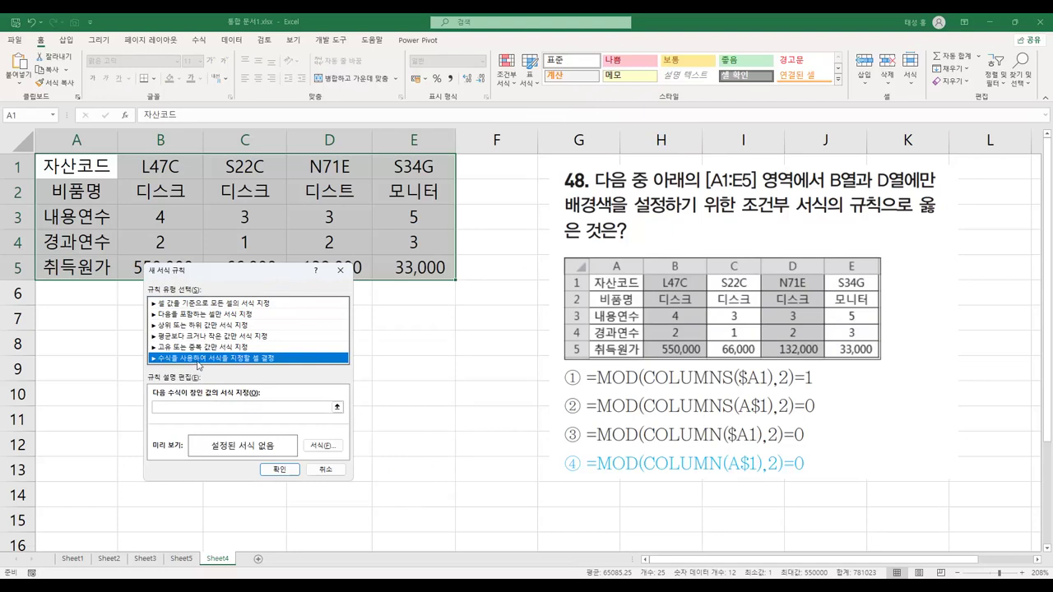
{"action": "left_click", "coordinate": [203, 407]}
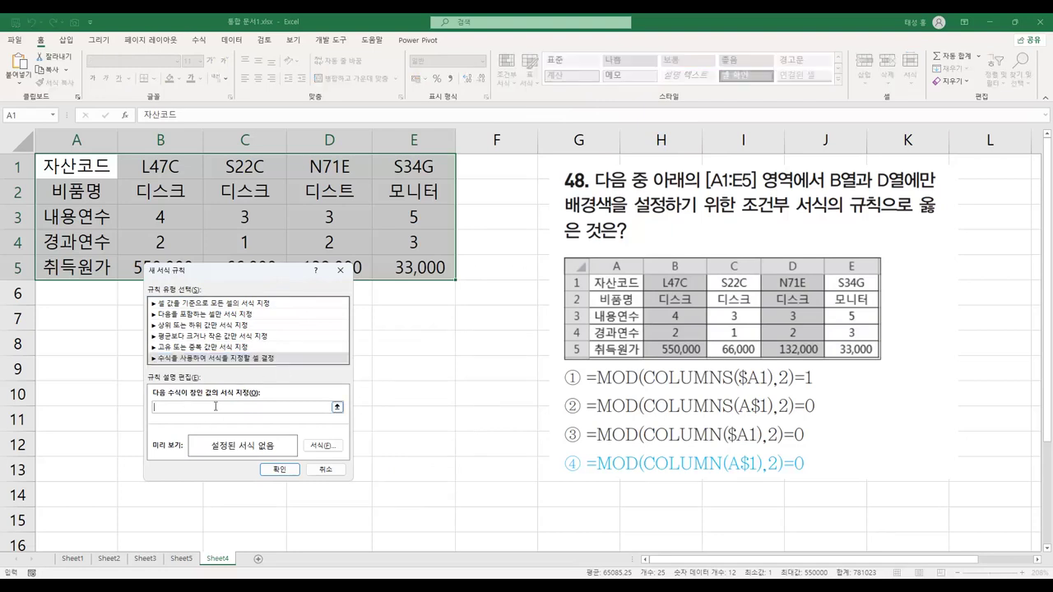
{"action": "type", "text": "=ㅡㅐㅇ"}
{"action": "key", "text": "BackSpace"}
{"action": "key", "text": "BackSpace"}
Step: Give the rule an orange-yellow fill from the standard colours and apply it to the range
{"action": "left_click", "coordinate": [321, 446]}
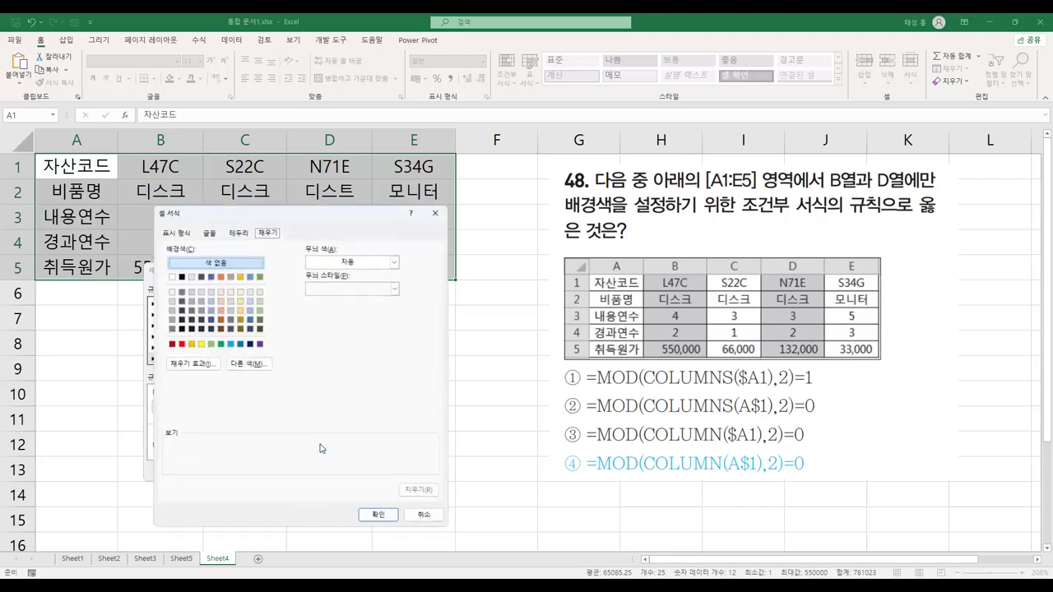
{"action": "left_click", "coordinate": [190, 344]}
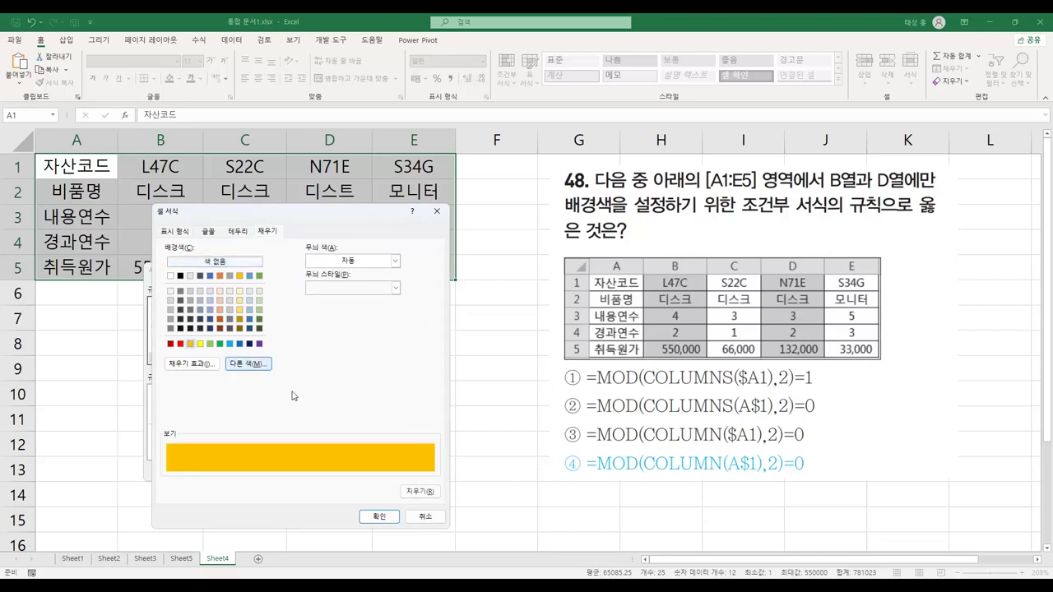
{"action": "left_click", "coordinate": [379, 518]}
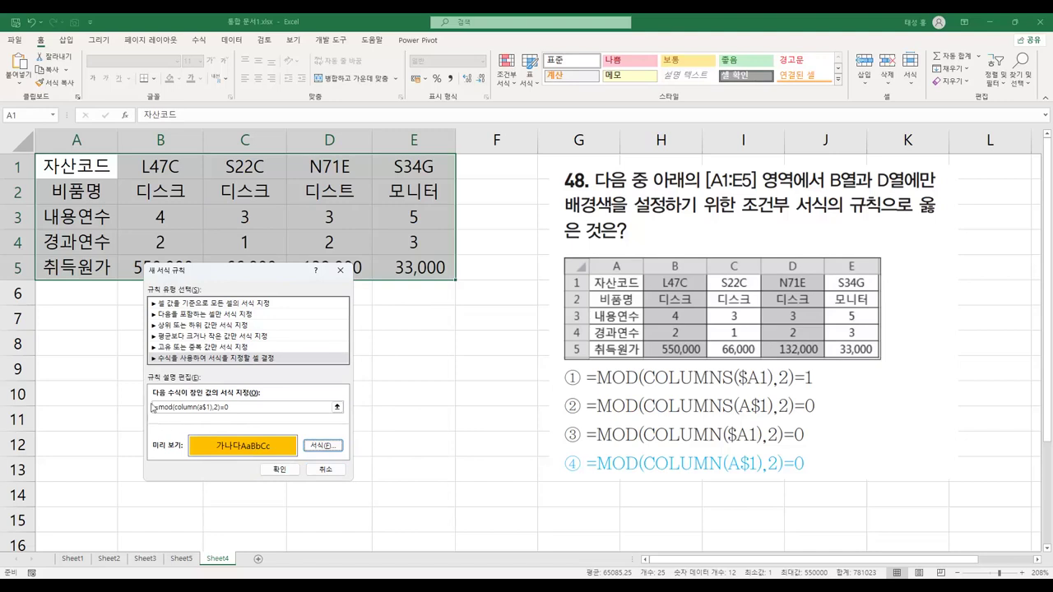
{"action": "left_click", "coordinate": [279, 469]}
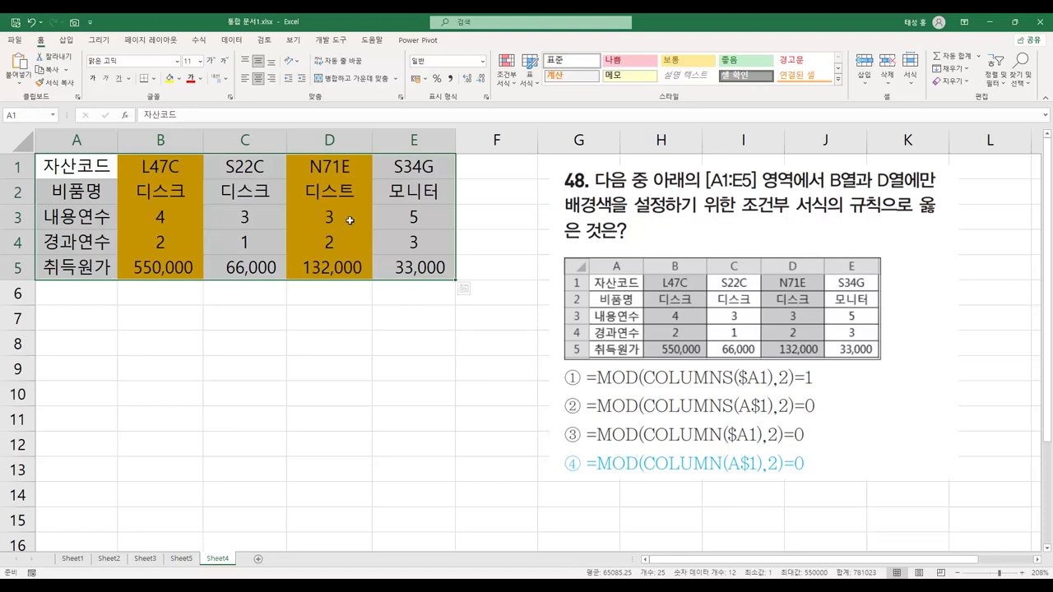
Step: Open the existing conditional formatting rule of A1:E5 for editing and mark its formula and fill preview
{"action": "left_click", "coordinate": [506, 70]}
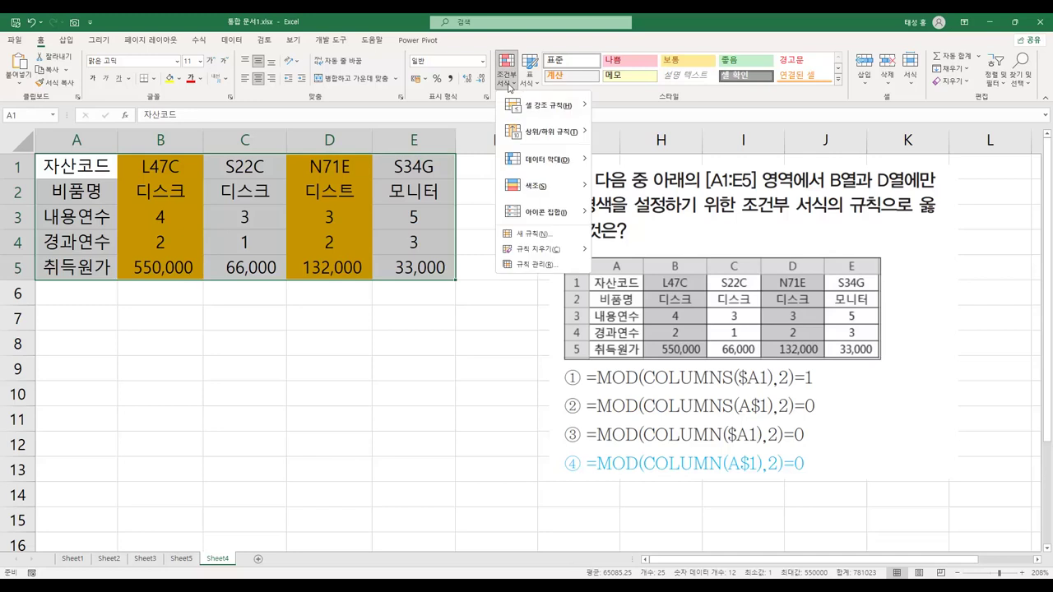
{"action": "left_click", "coordinate": [539, 265]}
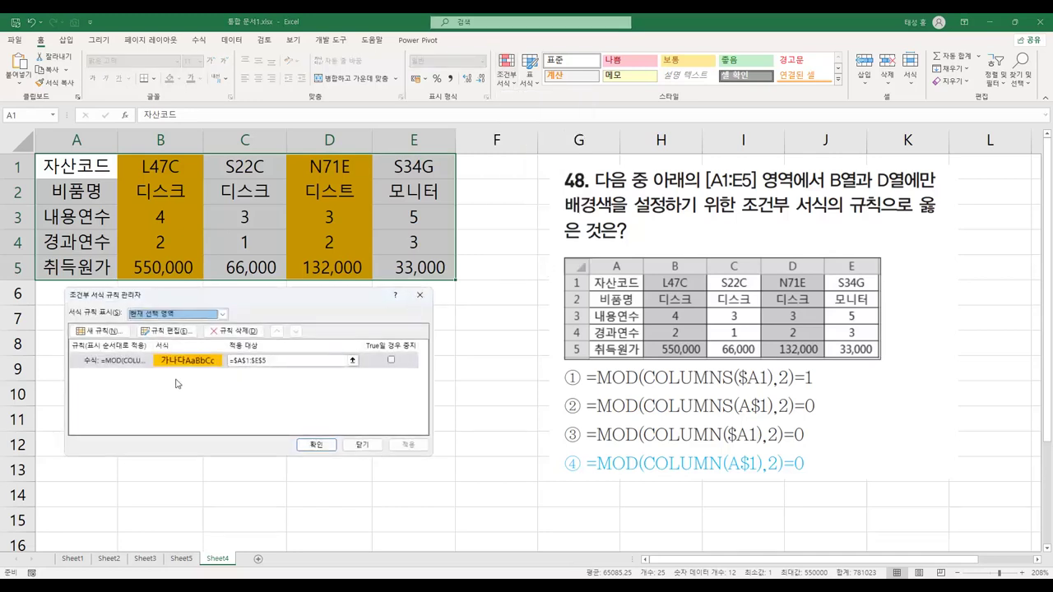
{"action": "left_click", "coordinate": [164, 332]}
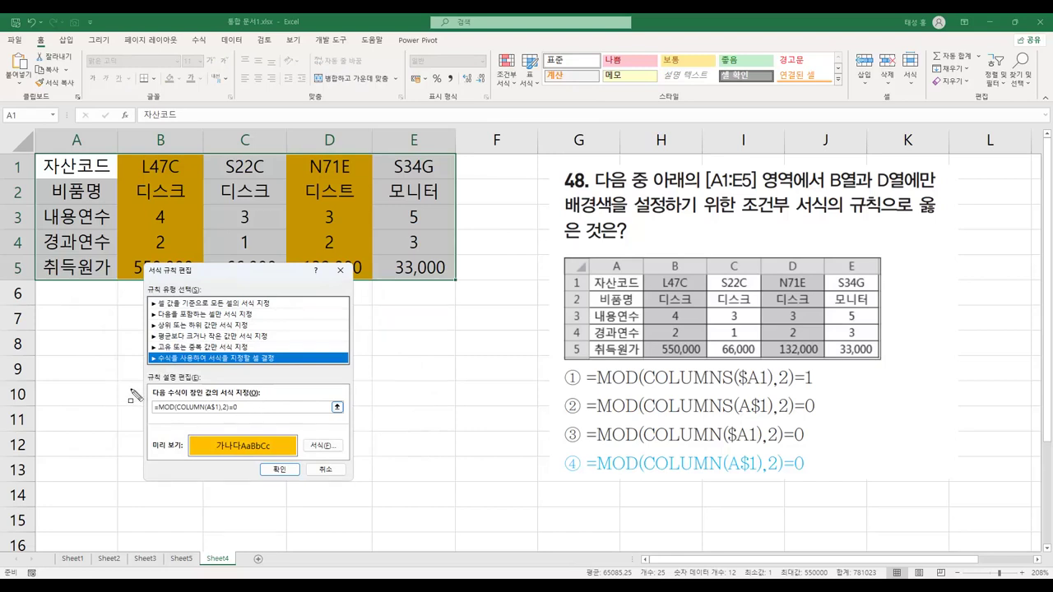
{"action": "left_click_drag", "start_coordinate": [130, 379], "coordinate": [275, 418]}
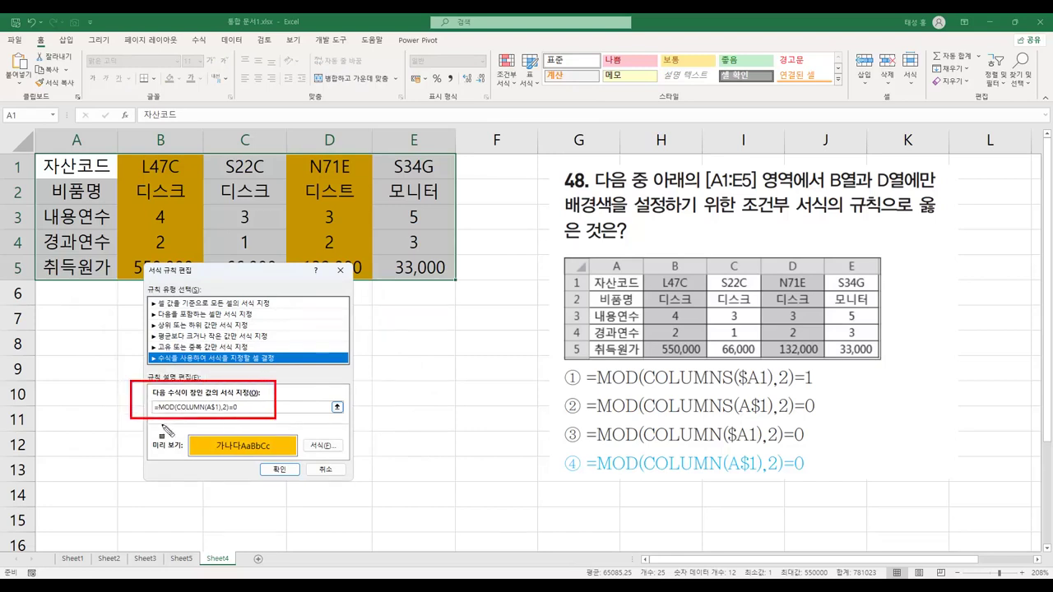
{"action": "left_click_drag", "start_coordinate": [152, 406], "coordinate": [220, 413]}
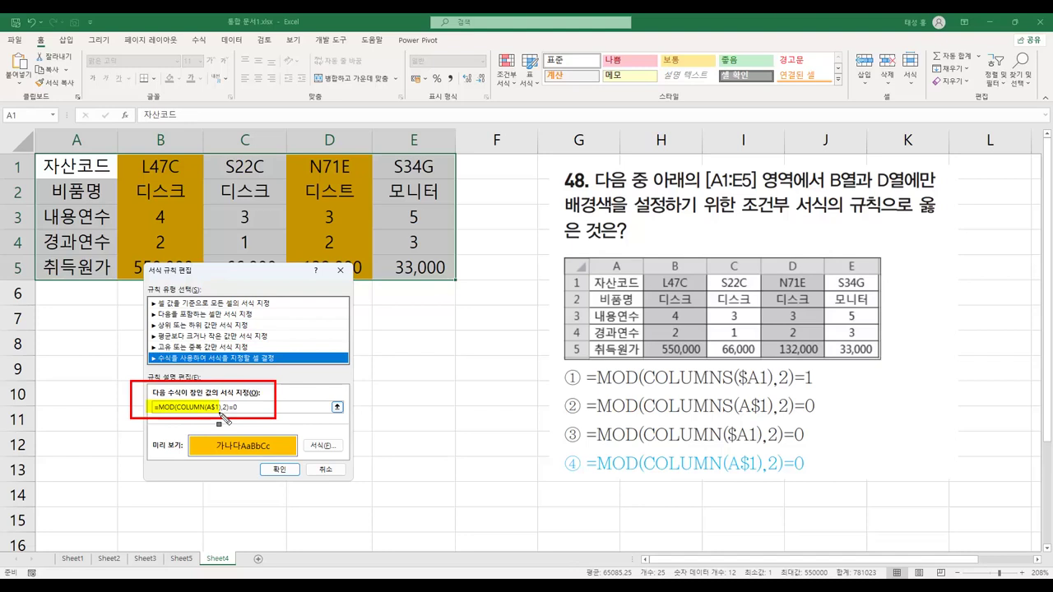
{"action": "left_click_drag", "start_coordinate": [222, 416], "coordinate": [249, 418]}
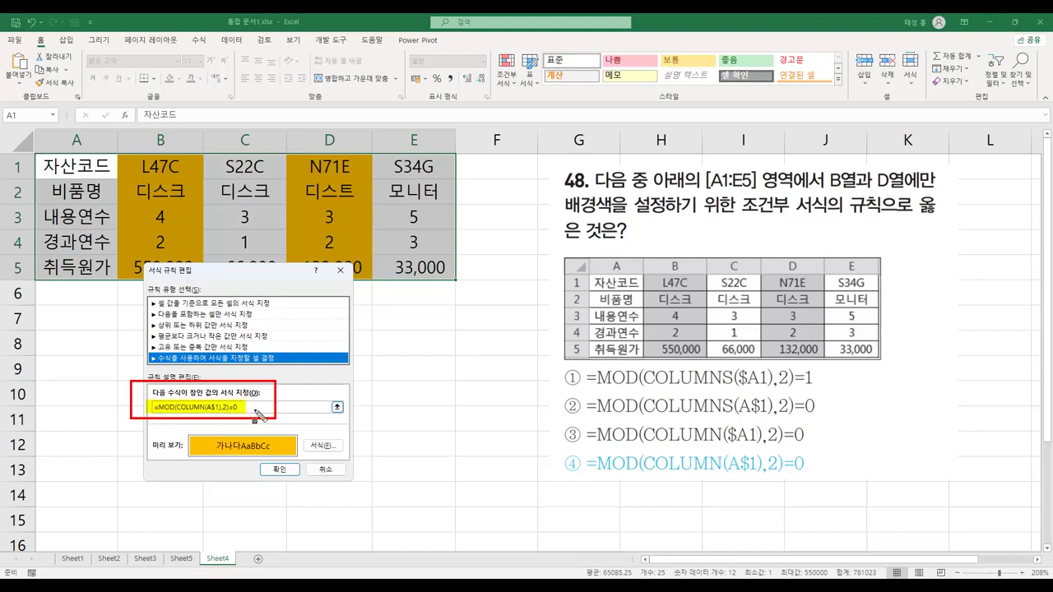
{"action": "mouse_move", "coordinate": [186, 432]}
{"action": "left_mouse_down"}
{"action": "mouse_move", "coordinate": [195, 445]}
{"action": "mouse_move", "coordinate": [298, 458]}
{"action": "left_mouse_up"}
Step: Box and highlight option 4 of question 48, and strike out the S in options 1 and 2 and $A in option 3
{"action": "left_click_drag", "start_coordinate": [535, 451], "coordinate": [831, 492]}
{"action": "left_click_drag", "start_coordinate": [540, 448], "coordinate": [837, 481]}
{"action": "mouse_move", "coordinate": [713, 376]}
{"action": "left_mouse_down"}
{"action": "mouse_move", "coordinate": [730, 375]}
{"action": "mouse_move", "coordinate": [717, 380]}
{"action": "mouse_move", "coordinate": [737, 403]}
{"action": "left_mouse_up"}
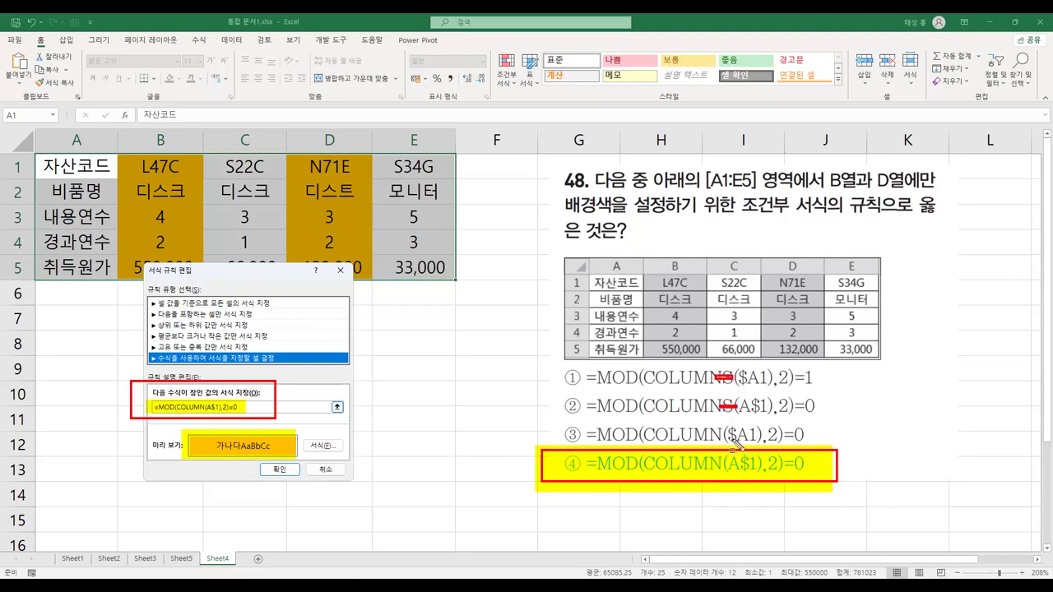
{"action": "left_click_drag", "start_coordinate": [724, 433], "coordinate": [746, 434]}
Step: Switch to the PDF in Edge and highlight the 수학 / 통계 함수 heading, ABS and its absolute-value description
{"action": "key", "text": "alt+Tab"}
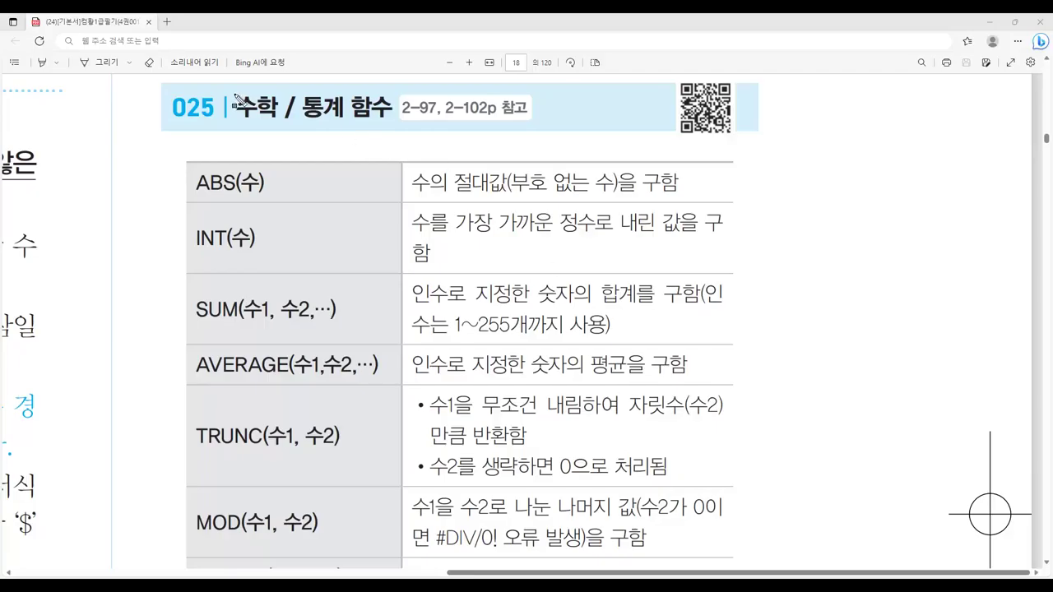
{"action": "left_click_drag", "start_coordinate": [237, 113], "coordinate": [392, 123]}
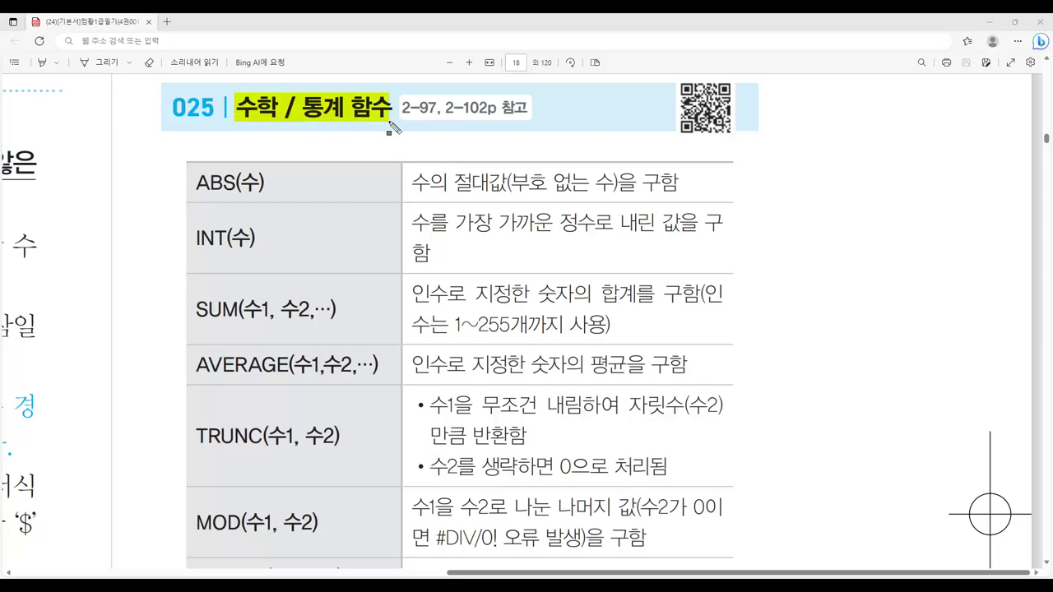
{"action": "left_click_drag", "start_coordinate": [191, 171], "coordinate": [231, 199]}
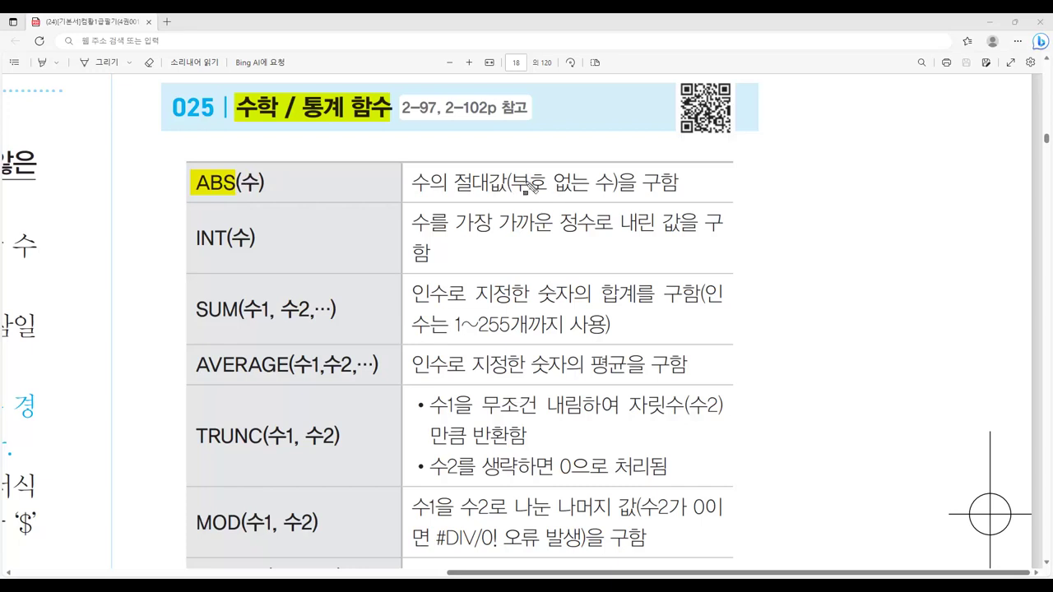
{"action": "left_click_drag", "start_coordinate": [512, 181], "coordinate": [604, 194]}
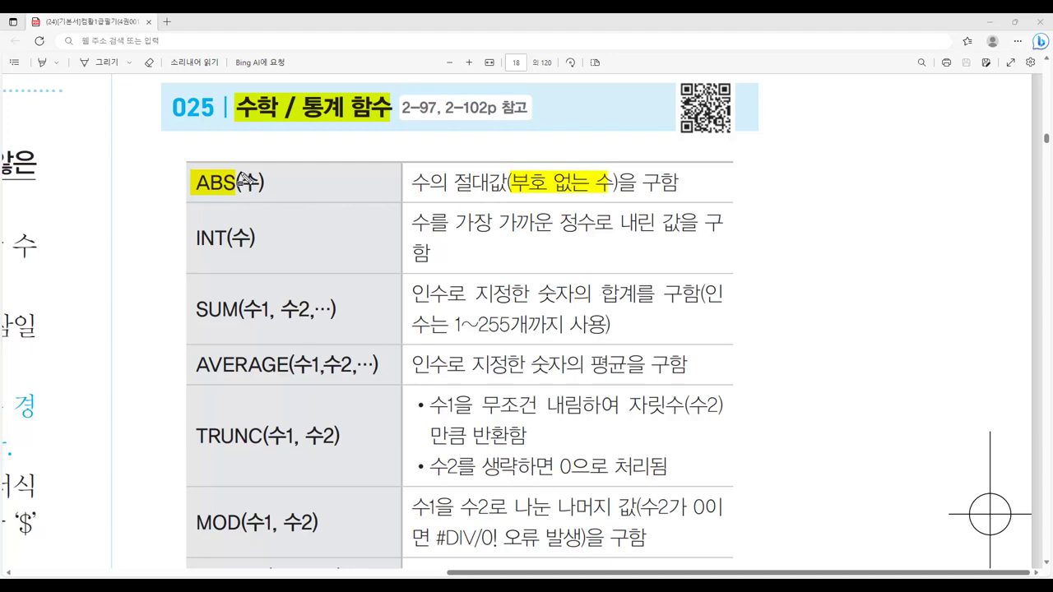
{"action": "left_click_drag", "start_coordinate": [452, 183], "coordinate": [506, 196]}
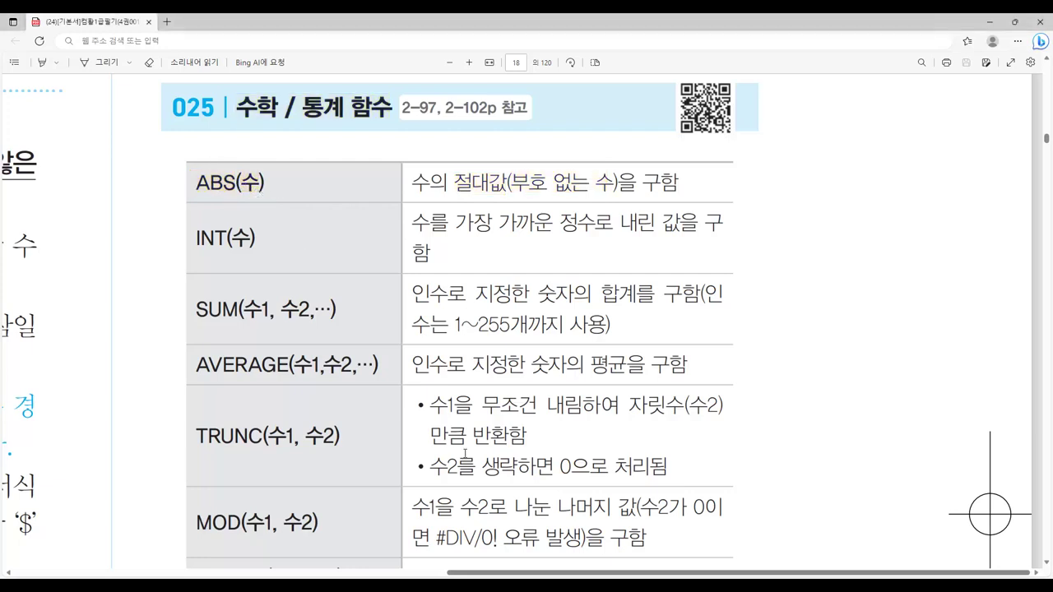
Step: Switch to the Excel workbook 강의용1.xlsx and enter =abs(-3) in cell A1 of Sheet10
{"action": "key", "text": "alt+Tab"}
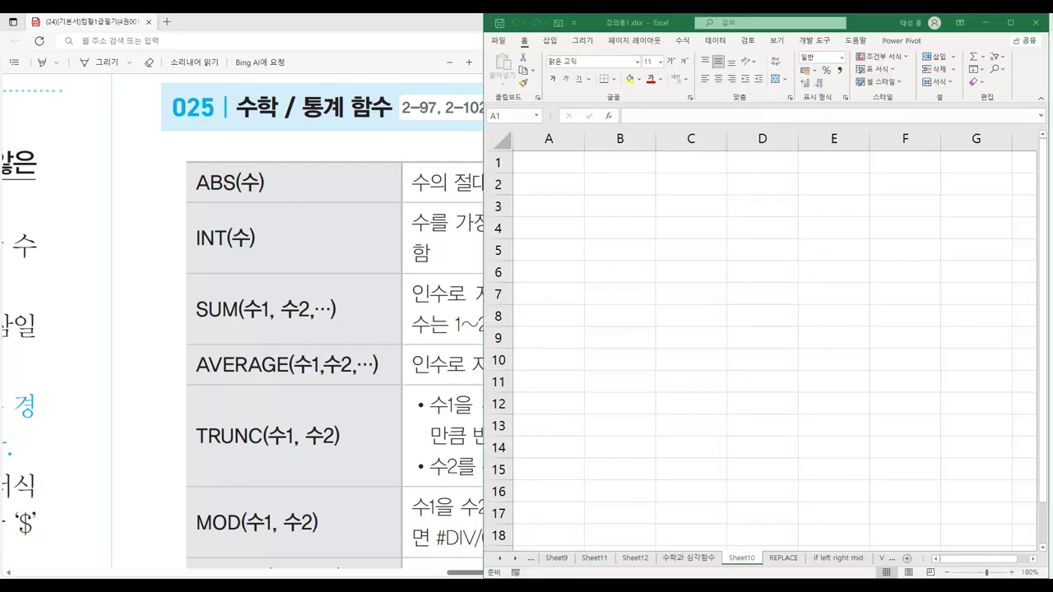
{"action": "type", "text": "="}
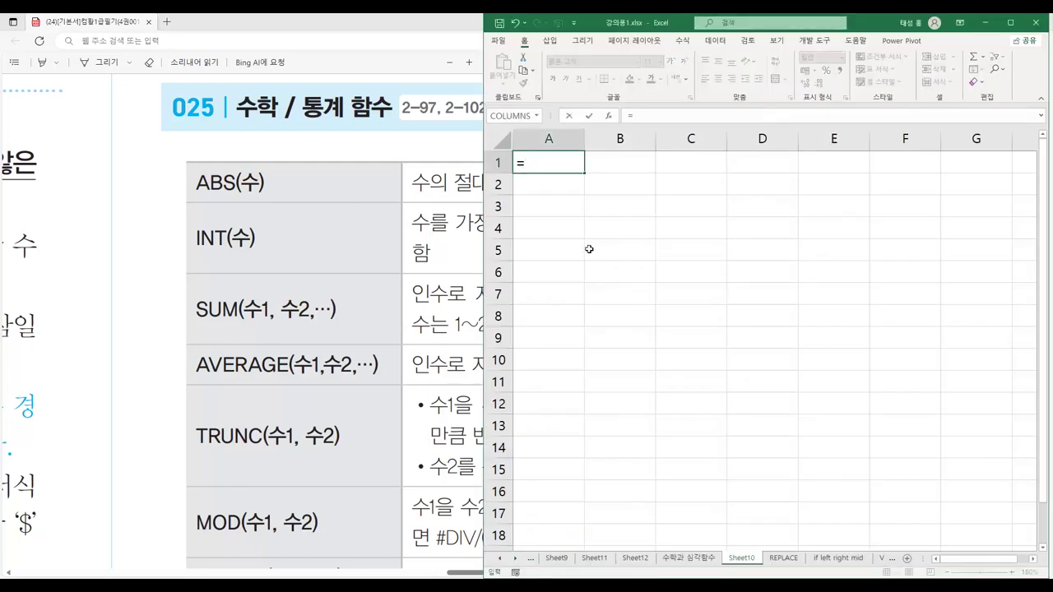
{"action": "type", "text": "abs("}
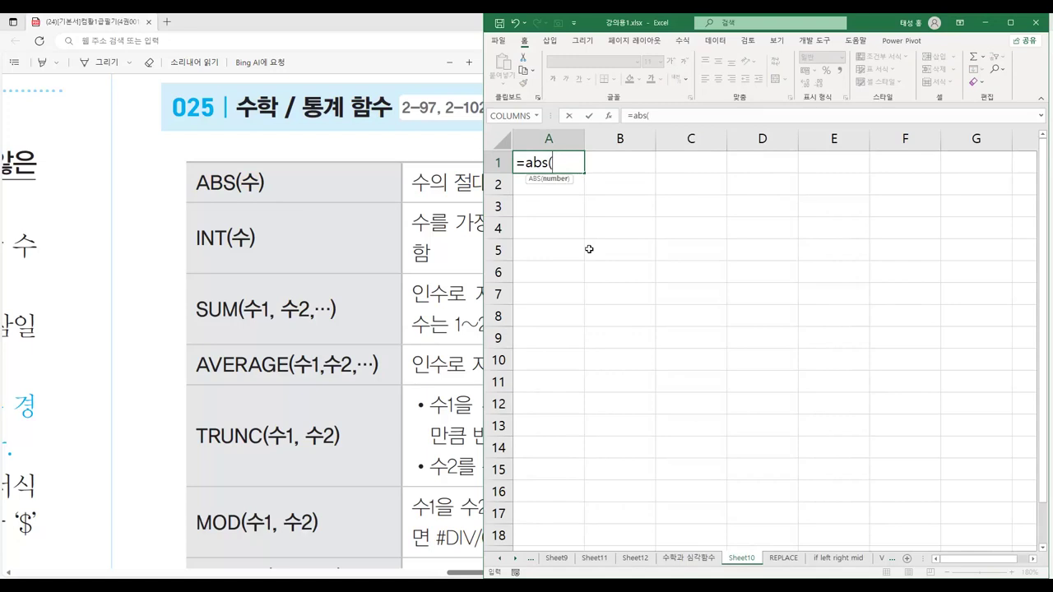
{"action": "type", "text": "-3)"}
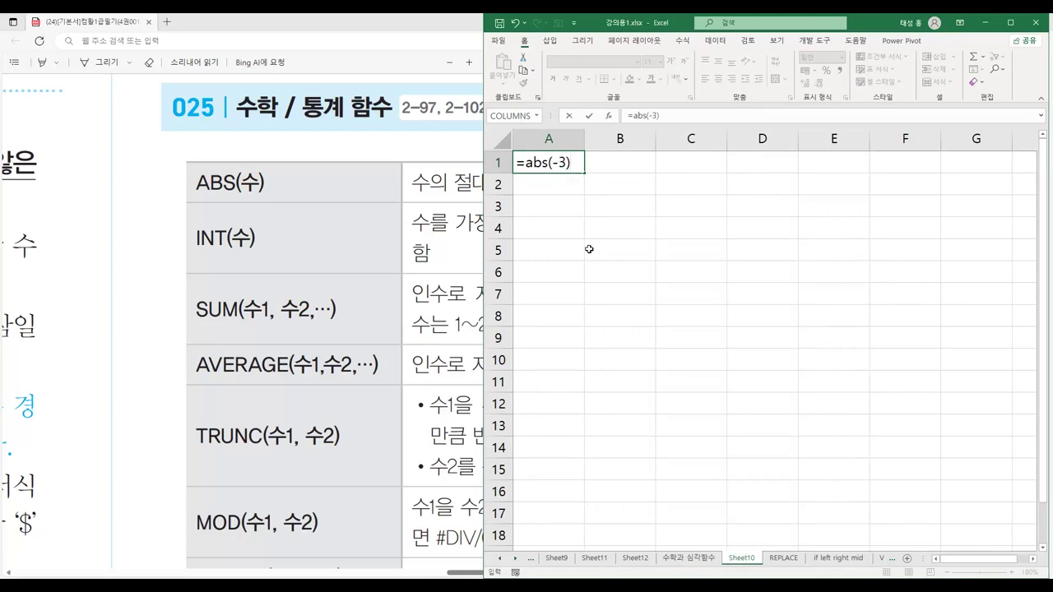
{"action": "key", "text": "Return"}
{"action": "key", "text": "Up"}
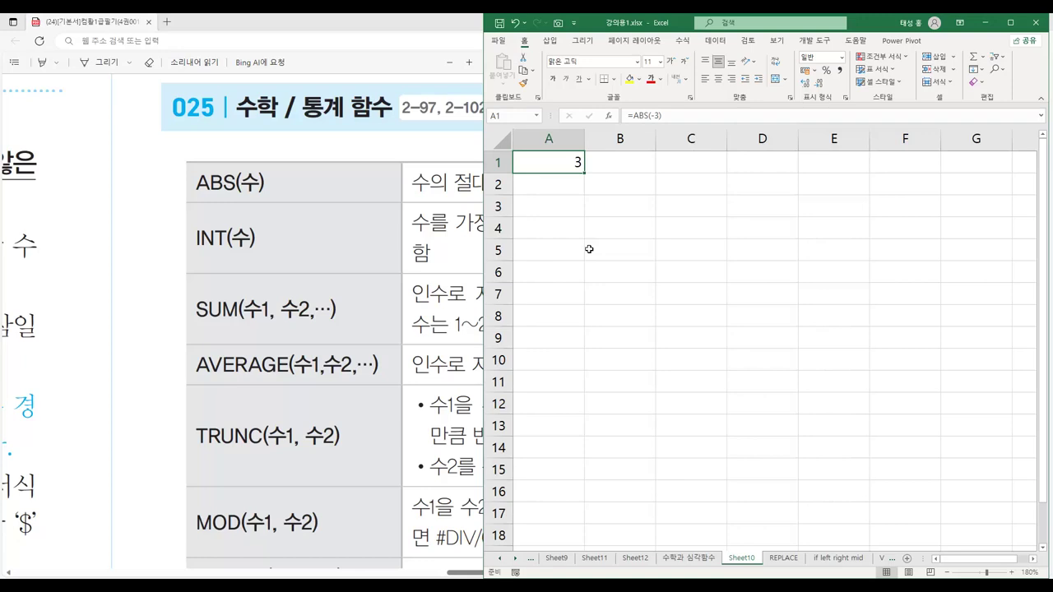
Step: Change the formula in cell A1 to =ABS(3) by removing the minus sign
{"action": "key", "text": "F2"}
{"action": "key", "text": "Left"}
{"action": "key", "text": "Left"}
{"action": "key", "text": "BackSpace"}
{"action": "key", "text": "Return"}
{"action": "key", "text": "Up"}
Step: Return to the PDF in Edge and highlight ABS together with 절대값(부호 없는 수 in its row
{"action": "left_click", "coordinate": [986, 22]}
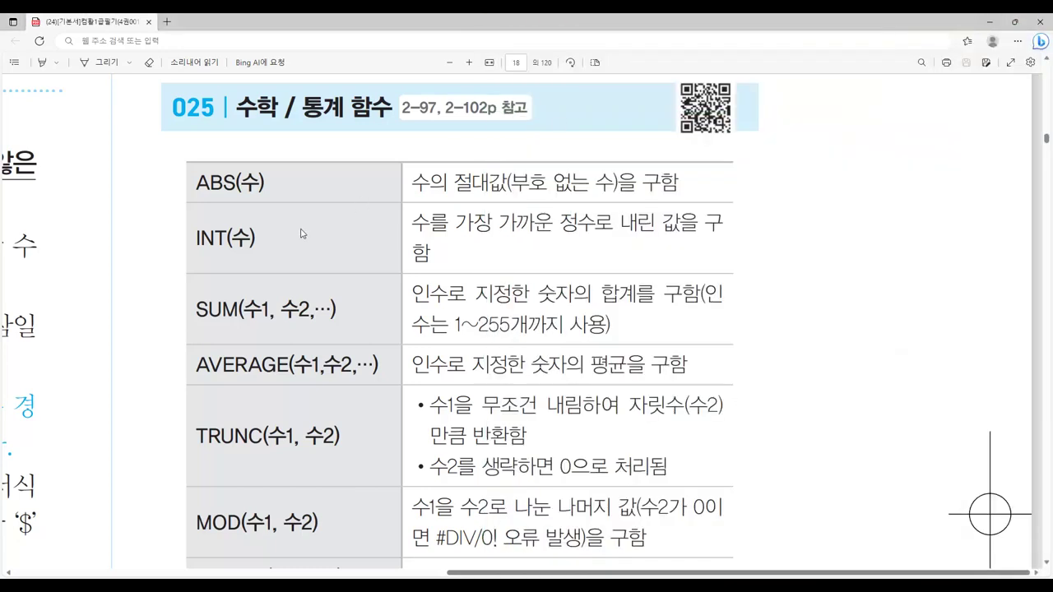
{"action": "left_click_drag", "start_coordinate": [195, 181], "coordinate": [236, 197]}
{"action": "left_click_drag", "start_coordinate": [454, 183], "coordinate": [506, 194]}
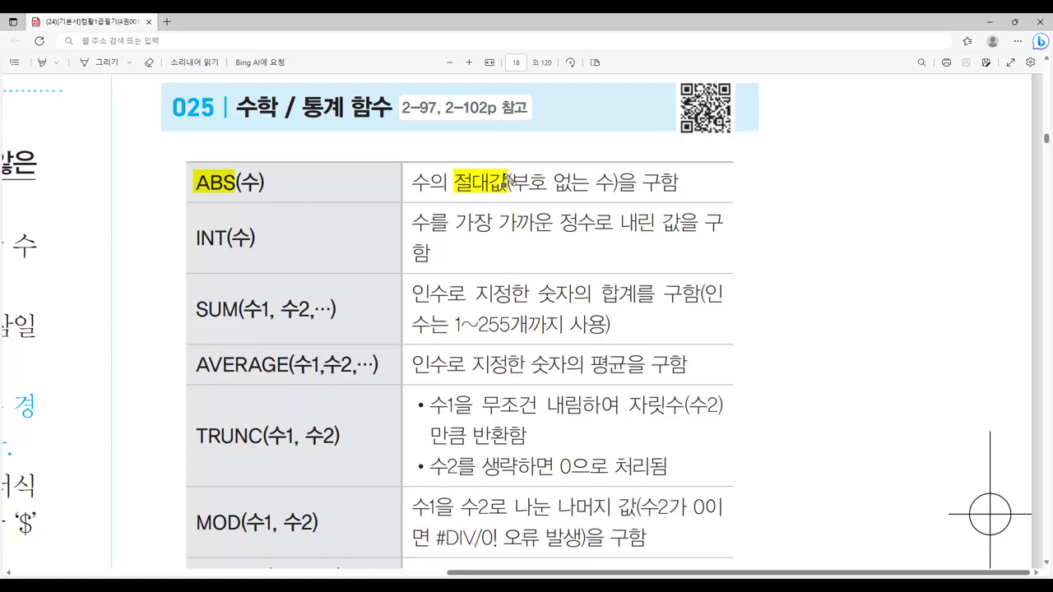
{"action": "left_click_drag", "start_coordinate": [507, 183], "coordinate": [619, 194]}
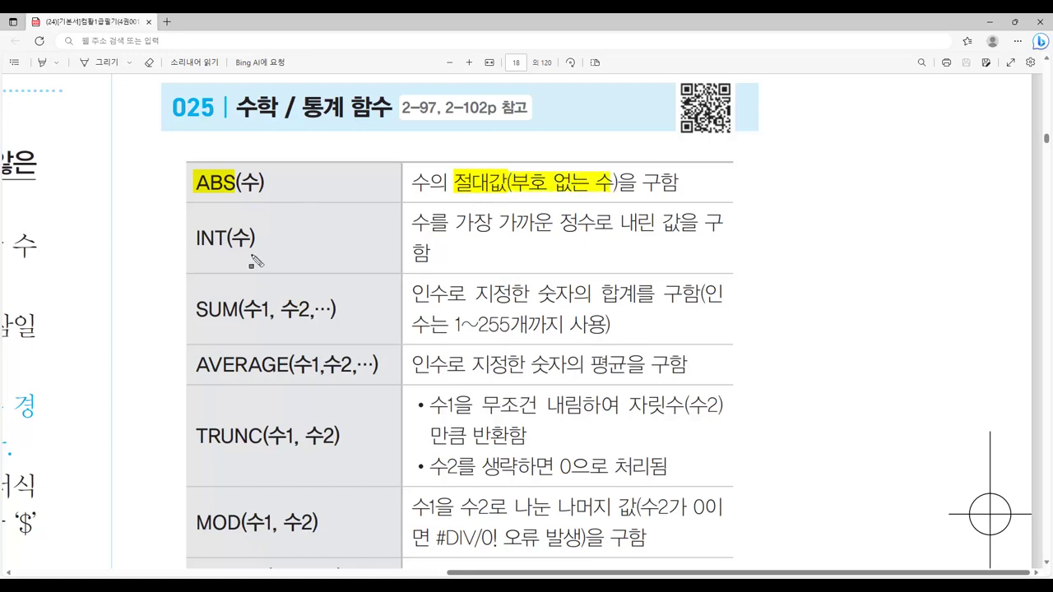
Step: Highlight INT(수) and 수를 가장 가까운 정수로 내린 값 in its row of the PDF, and clear the marks
{"action": "left_click_drag", "start_coordinate": [194, 247], "coordinate": [262, 256]}
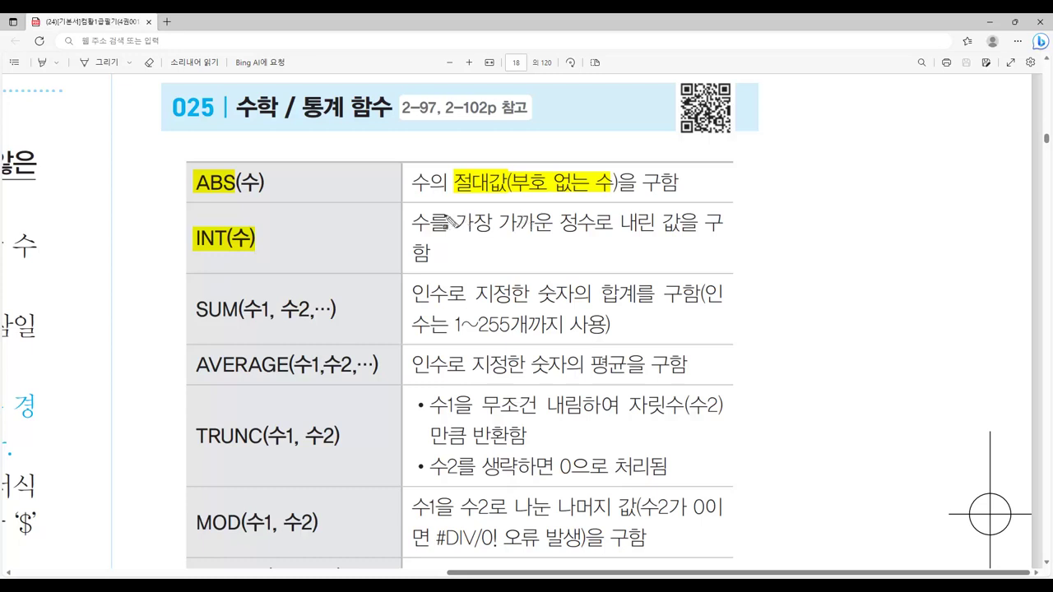
{"action": "left_click_drag", "start_coordinate": [415, 220], "coordinate": [685, 242]}
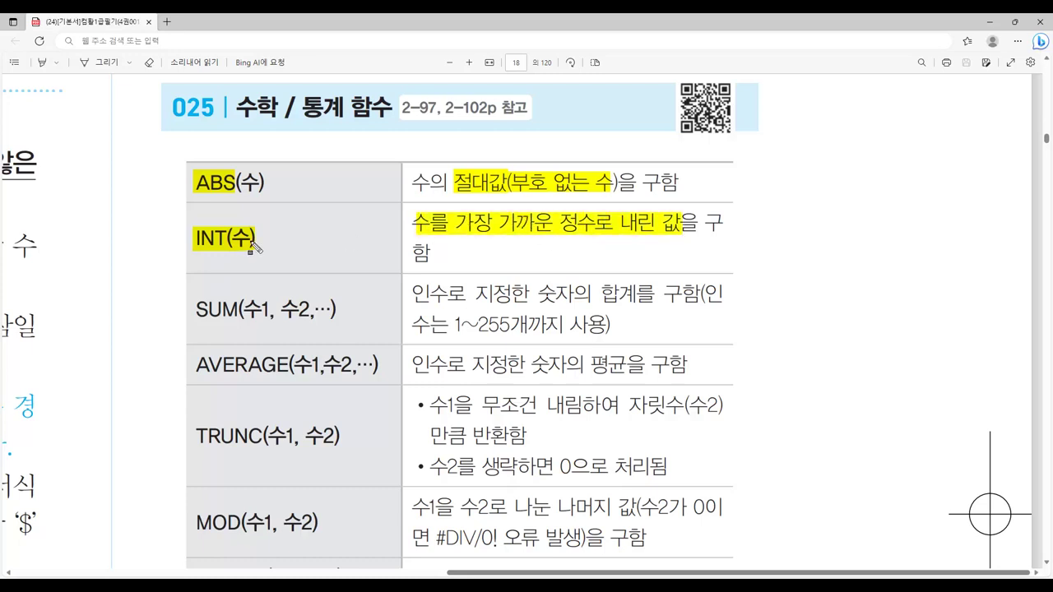
{"action": "key", "text": "Escape"}
Step: Switch to the Excel workbook 강의용1.xlsx and enter =int(7.9) in cell A2 of Sheet10
{"action": "key", "text": "alt+Tab"}
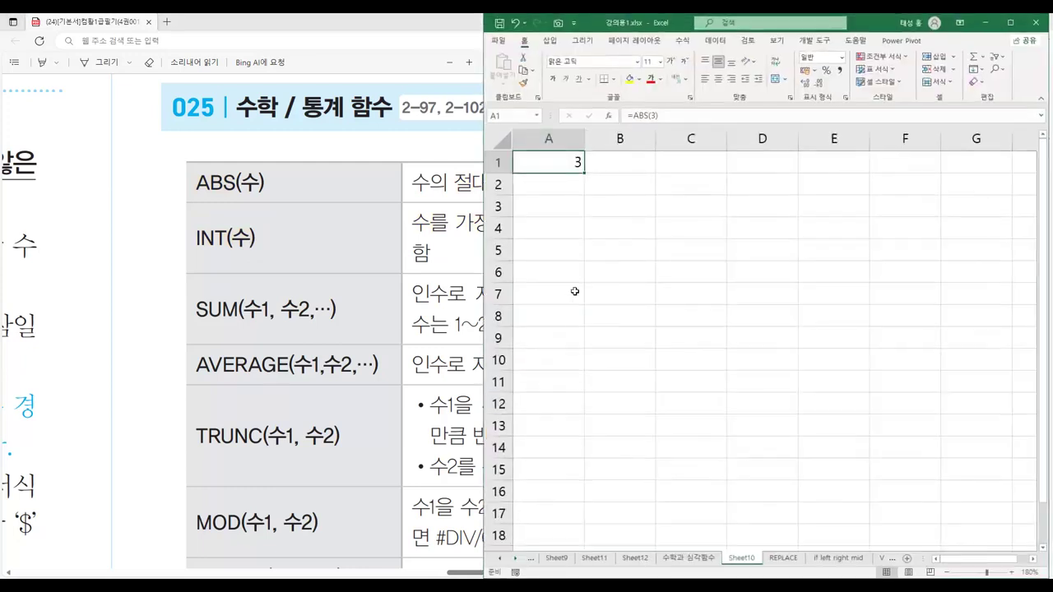
{"action": "left_click", "coordinate": [550, 189]}
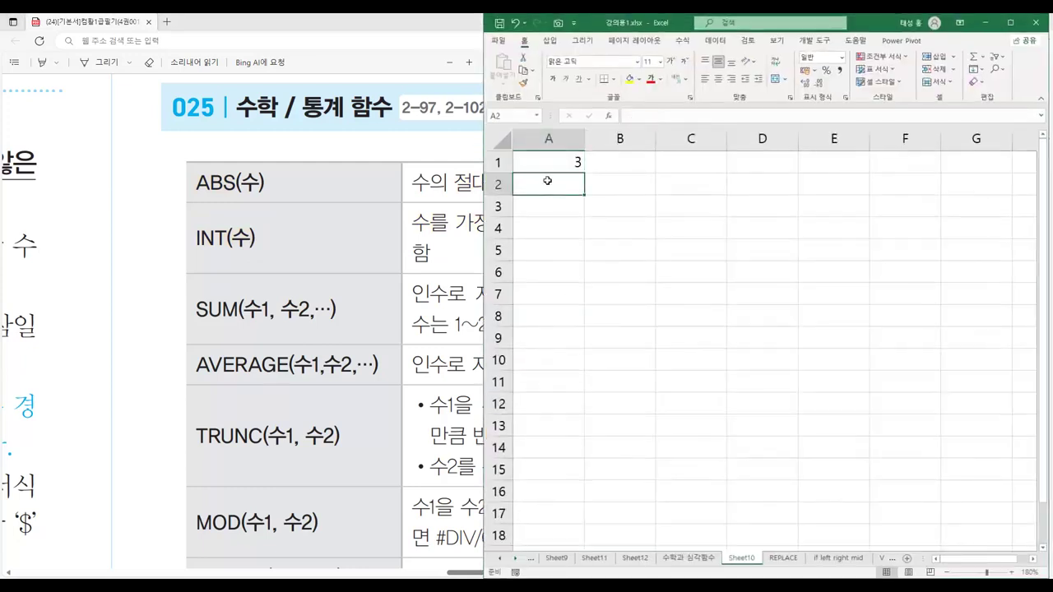
{"action": "type", "text": "=int"}
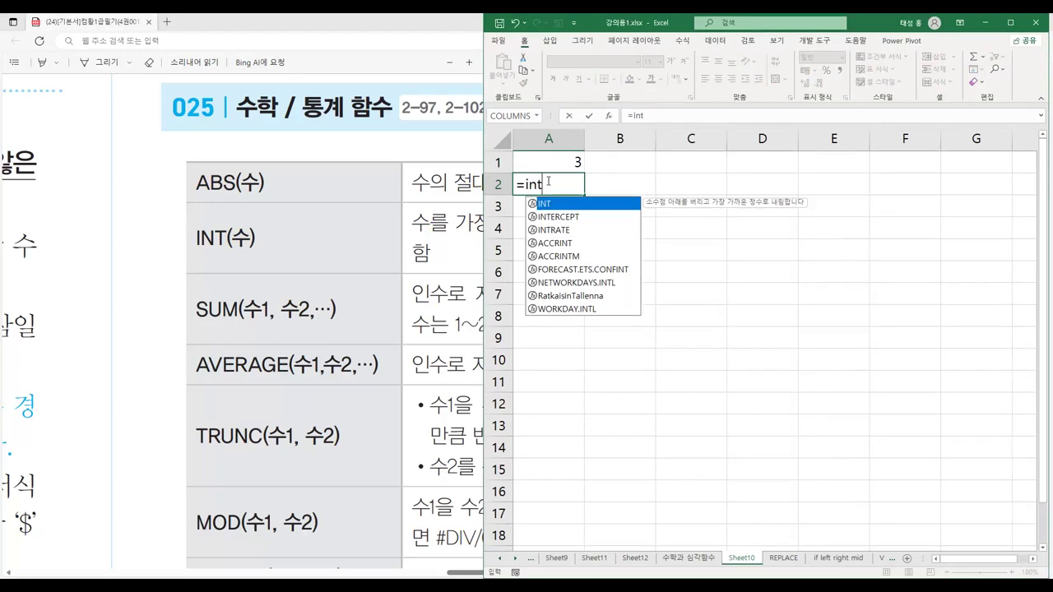
{"action": "type", "text": "("}
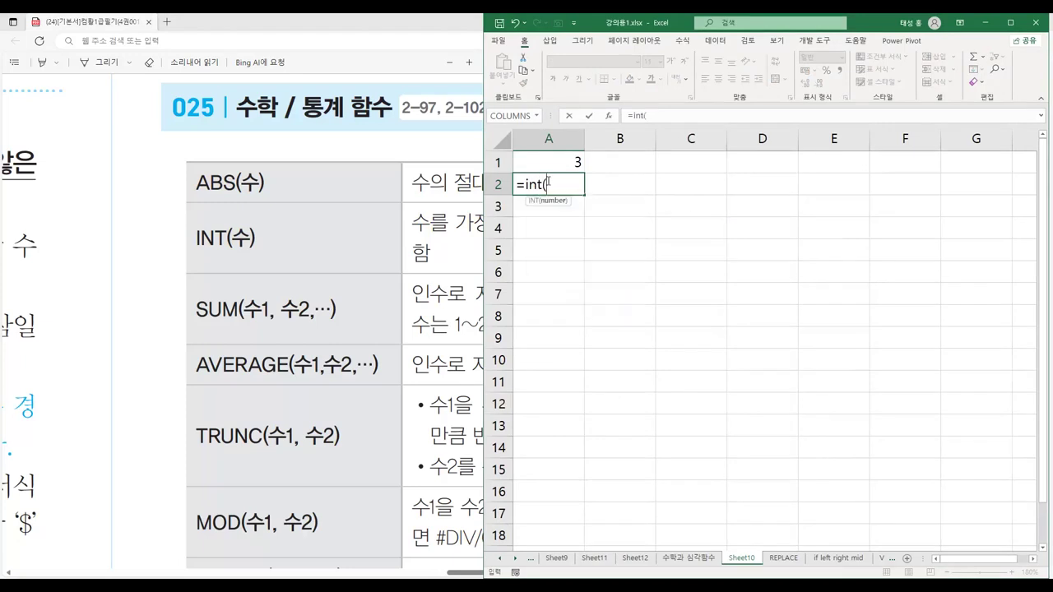
{"action": "type", "text": "7.9)"}
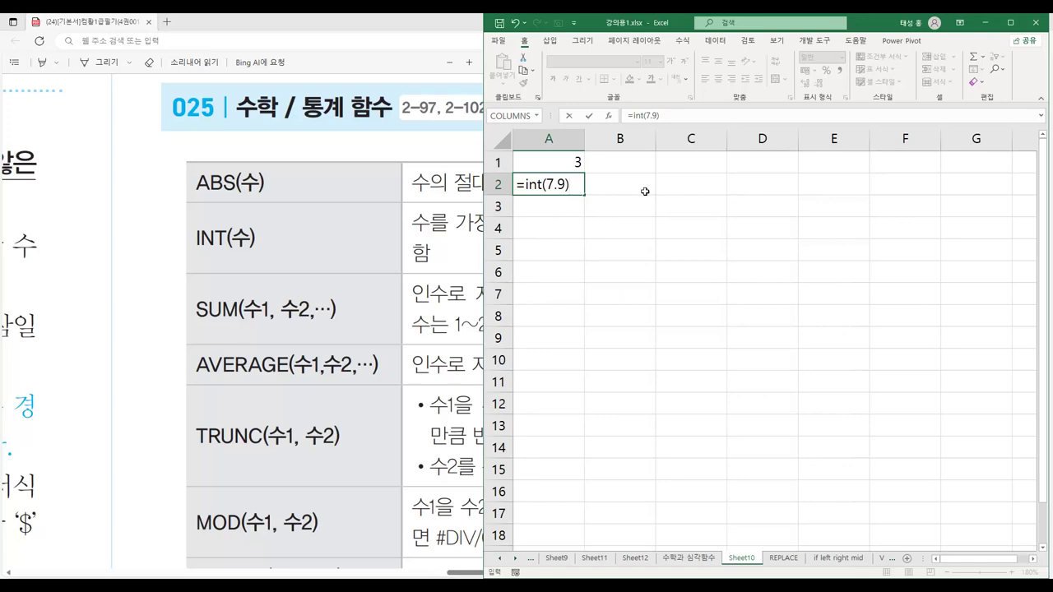
{"action": "key", "text": "Return"}
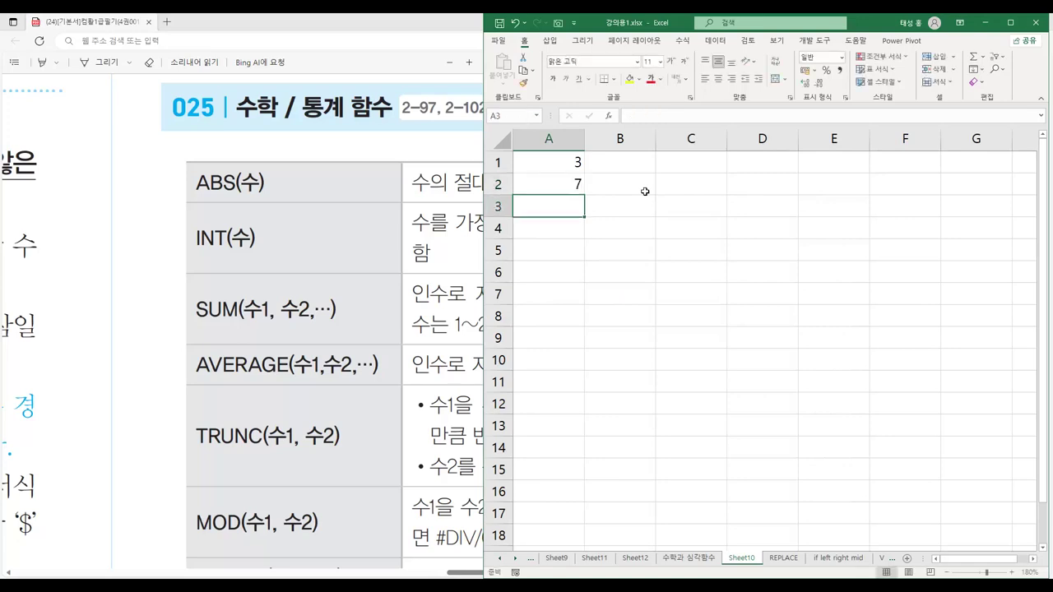
{"action": "key", "text": "Up"}
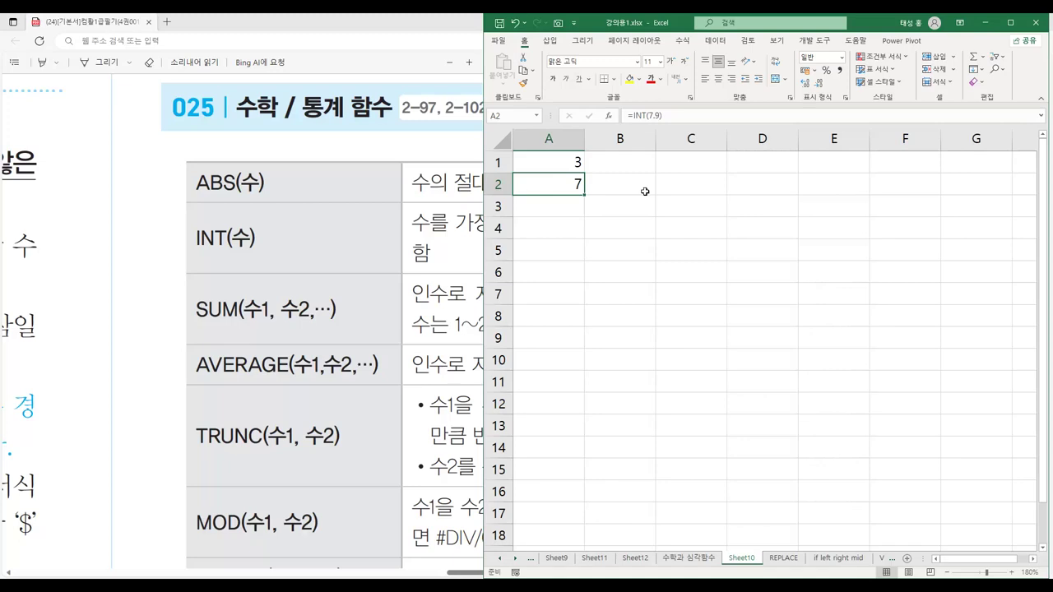
Step: Enter =int(-7.9) in cell A3 to test INT on a negative number
{"action": "key", "text": "Down"}
{"action": "type", "text": "="}
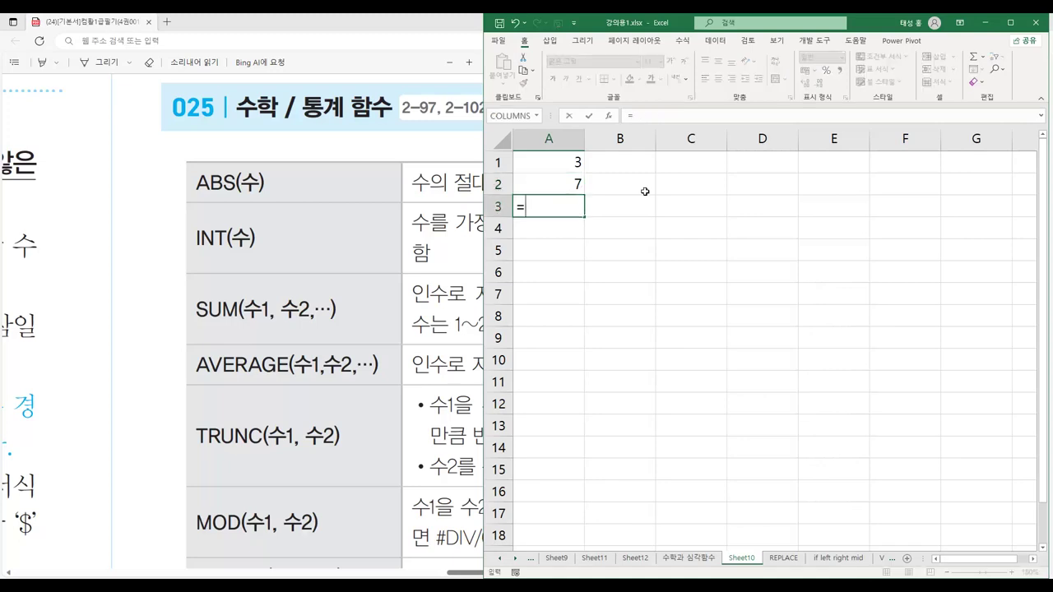
{"action": "type", "text": "int("}
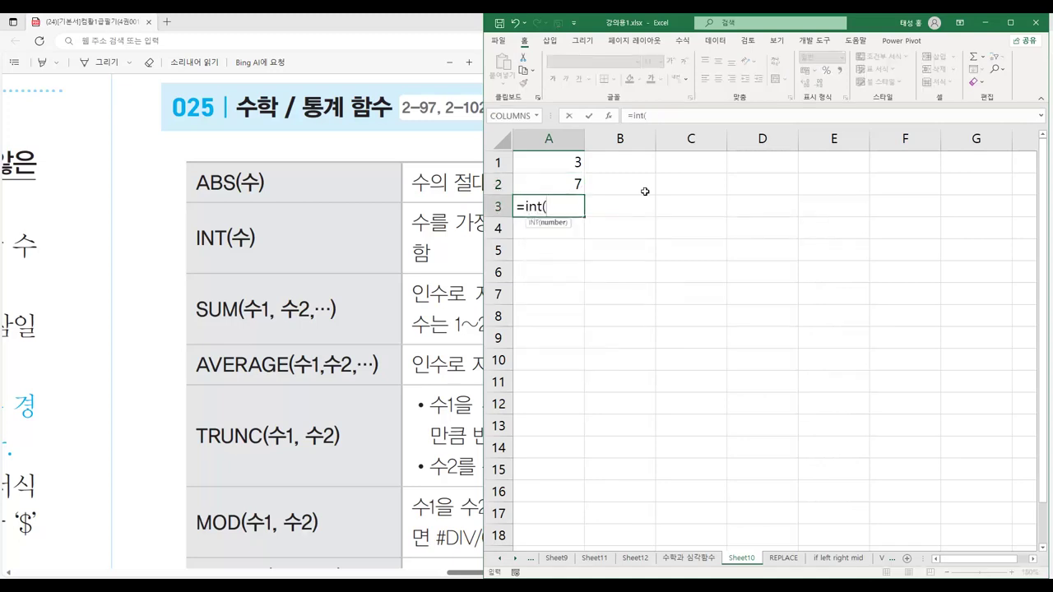
{"action": "type", "text": "-7.9)"}
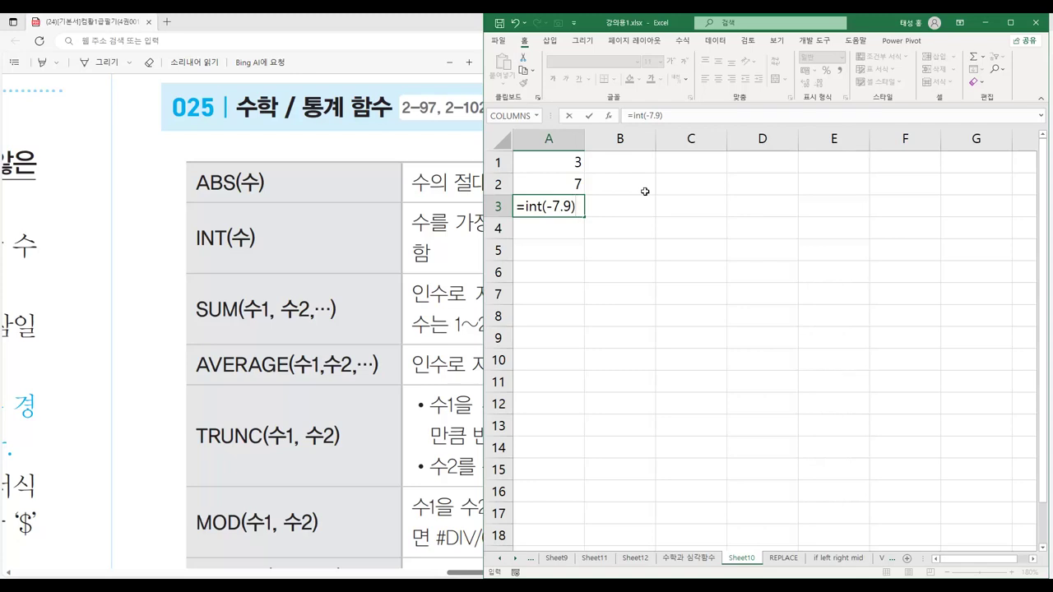
{"action": "key", "text": "Return"}
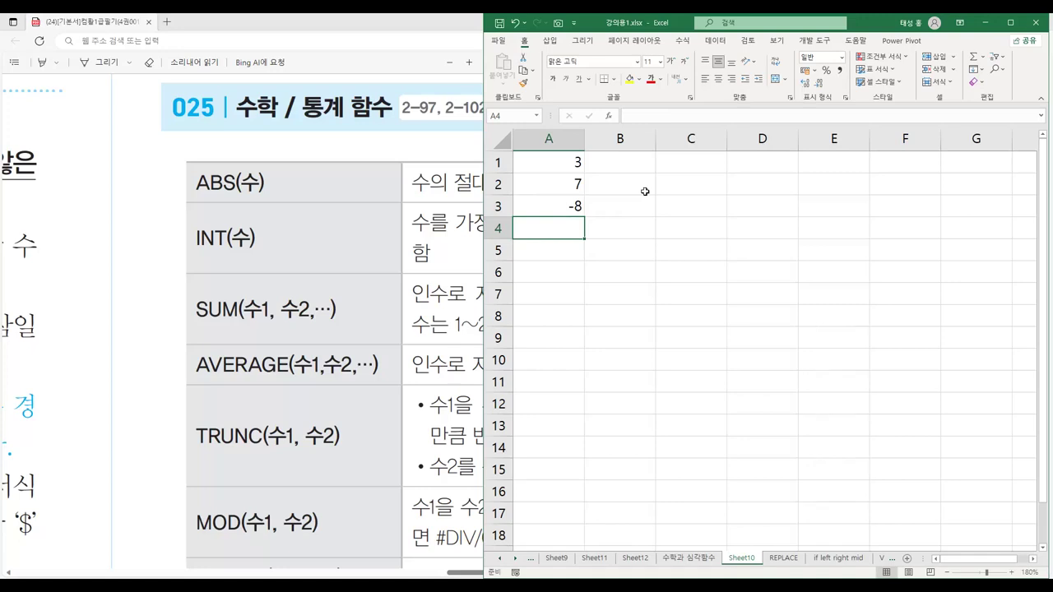
Step: Return to the PDF in Edge, highlight SUM, 숫자의 합계, AVERAGE and 평균, box both function names in red, and clear the marks
{"action": "left_click", "coordinate": [986, 23]}
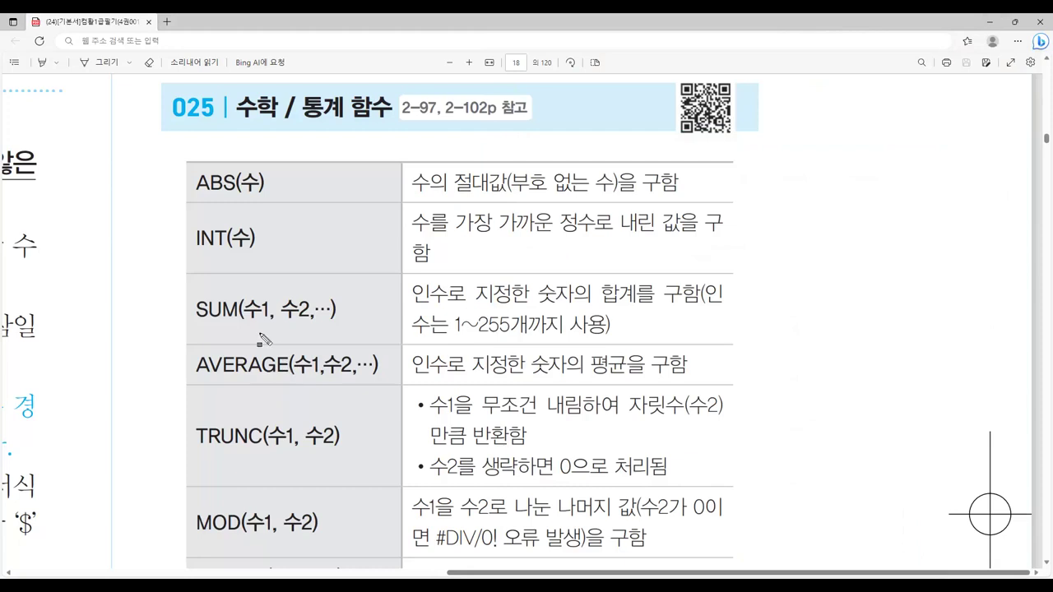
{"action": "left_click_drag", "start_coordinate": [192, 302], "coordinate": [233, 323]}
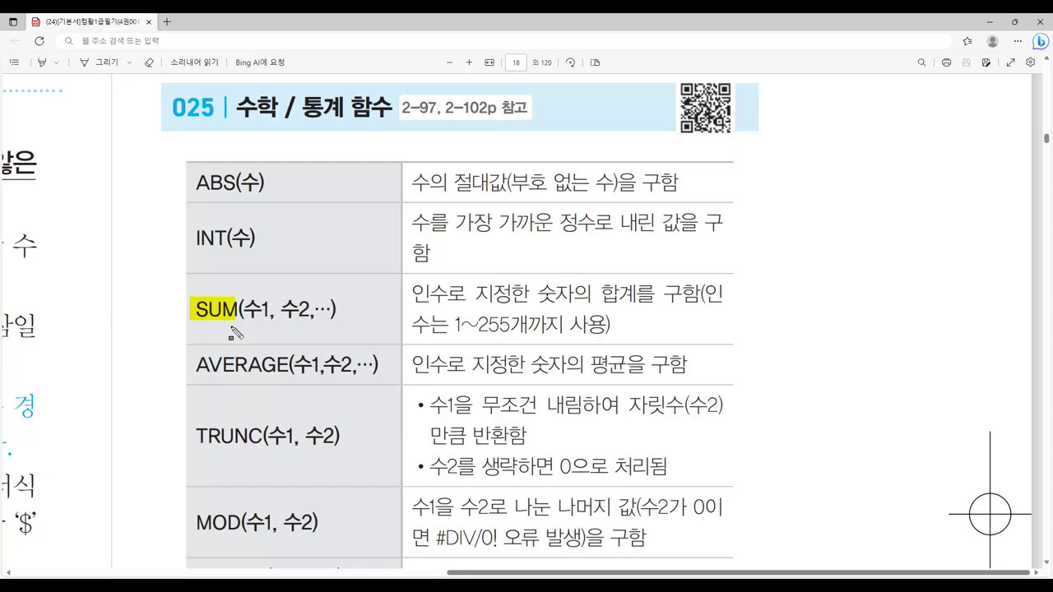
{"action": "left_click_drag", "start_coordinate": [536, 292], "coordinate": [638, 305]}
{"action": "left_click_drag", "start_coordinate": [196, 356], "coordinate": [289, 367]}
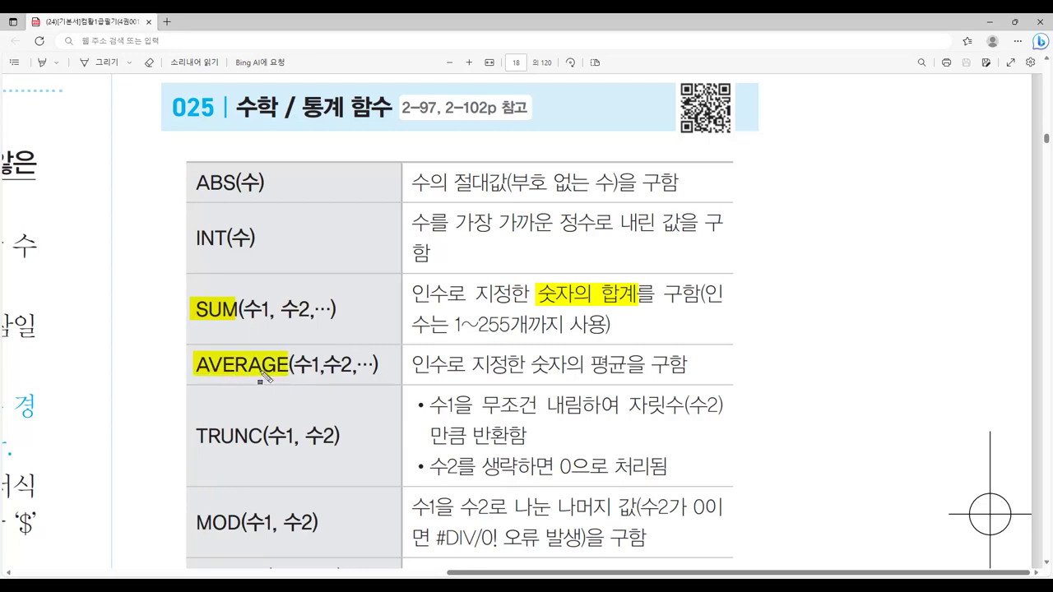
{"action": "left_click_drag", "start_coordinate": [589, 359], "coordinate": [626, 367]}
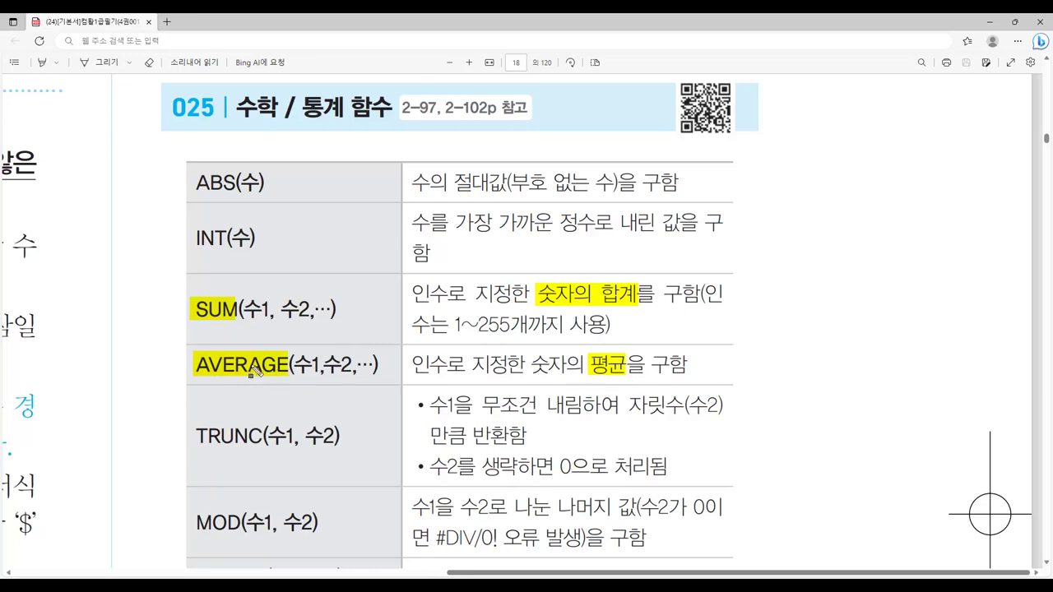
{"action": "mouse_move", "coordinate": [187, 295]}
{"action": "left_mouse_down"}
{"action": "mouse_move", "coordinate": [201, 339]}
{"action": "mouse_move", "coordinate": [337, 383]}
{"action": "mouse_move", "coordinate": [385, 381]}
{"action": "left_mouse_up"}
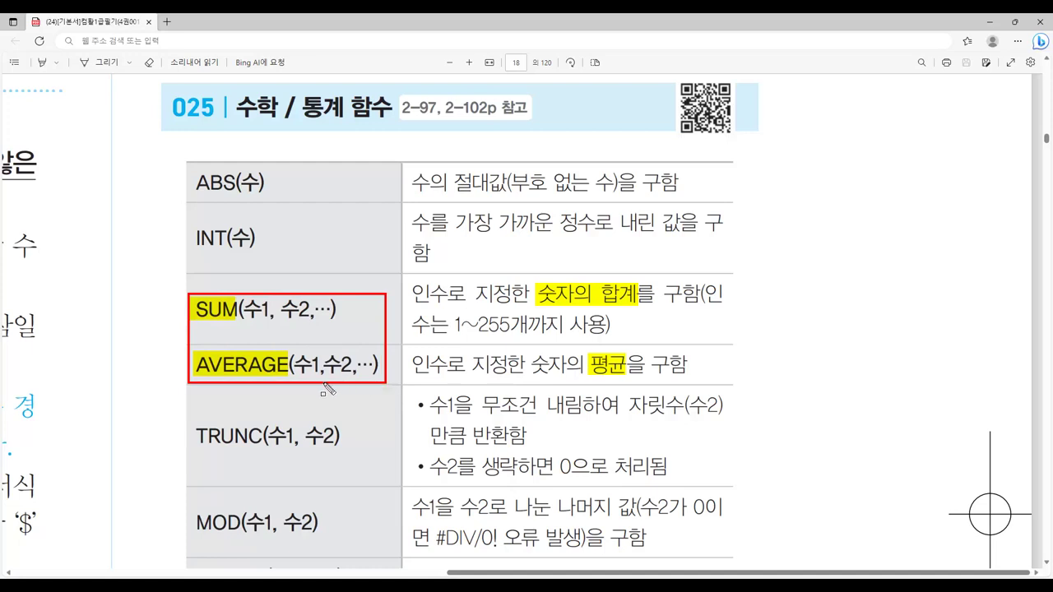
{"action": "key", "text": "Escape"}
Step: Box TRUNC in red, highlight its arguments 수1, 수2 and its description in the PDF table, and clear the marks
{"action": "scroll", "coordinate": [312, 376], "scroll_direction": "down", "scroll_amount": 2}
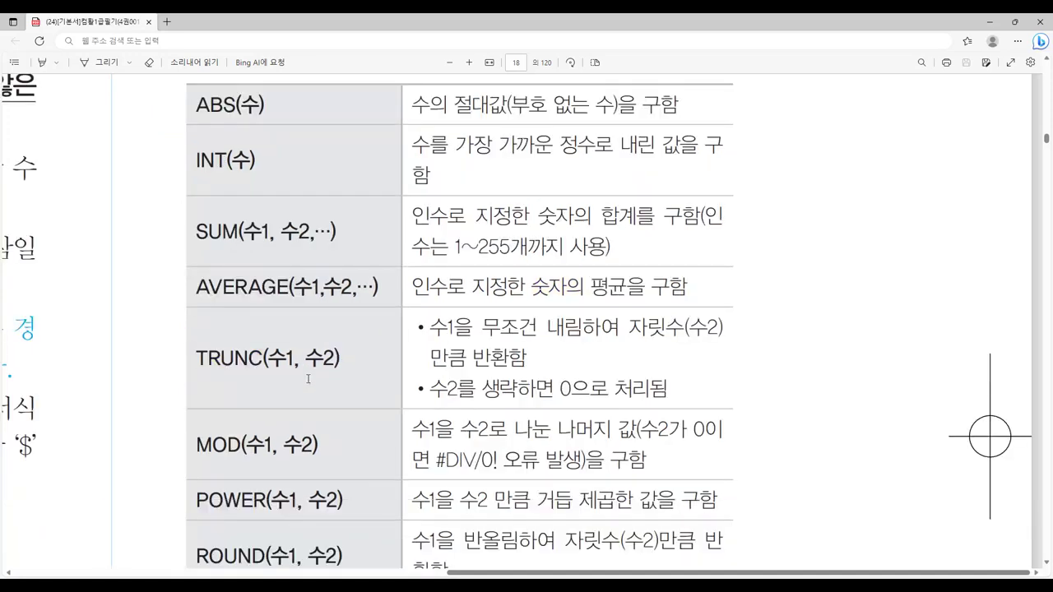
{"action": "mouse_move", "coordinate": [194, 346]}
{"action": "left_mouse_down"}
{"action": "mouse_move", "coordinate": [215, 372]}
{"action": "mouse_move", "coordinate": [262, 370]}
{"action": "left_mouse_up"}
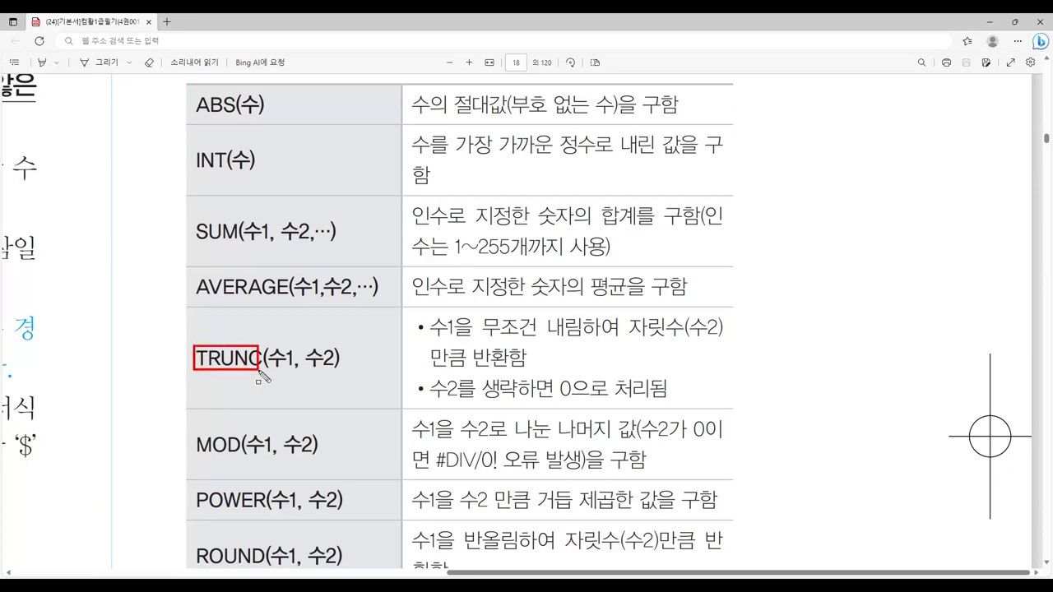
{"action": "mouse_move", "coordinate": [200, 355]}
{"action": "left_mouse_down"}
{"action": "mouse_move", "coordinate": [243, 371]}
{"action": "mouse_move", "coordinate": [333, 362]}
{"action": "left_mouse_up"}
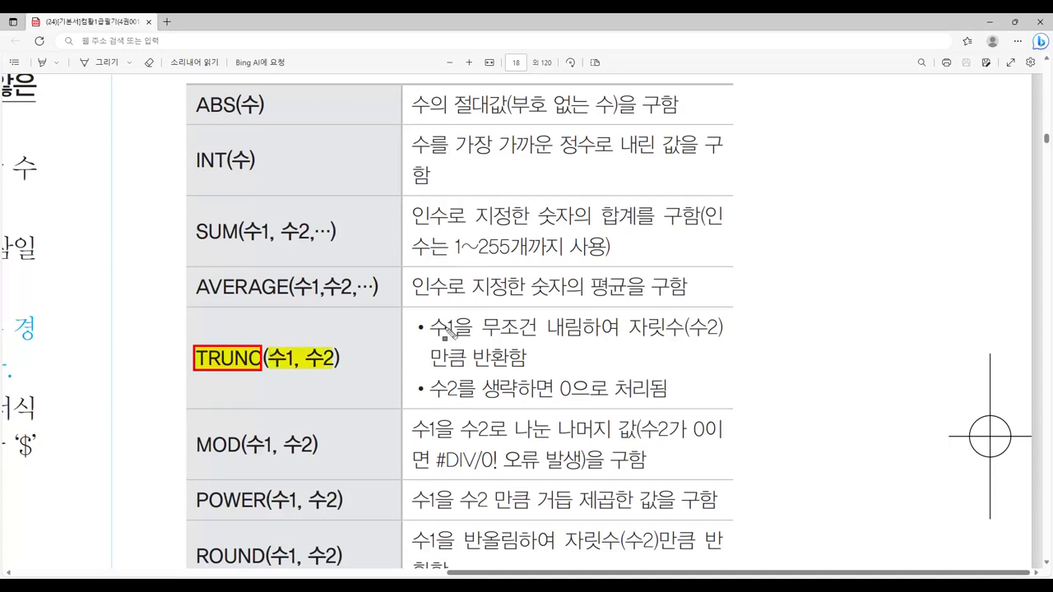
{"action": "mouse_move", "coordinate": [434, 327]}
{"action": "left_mouse_down"}
{"action": "mouse_move", "coordinate": [526, 343]}
{"action": "mouse_move", "coordinate": [721, 343]}
{"action": "left_mouse_up"}
{"action": "mouse_move", "coordinate": [434, 353]}
{"action": "left_mouse_down"}
{"action": "mouse_move", "coordinate": [526, 370]}
{"action": "mouse_move", "coordinate": [576, 393]}
{"action": "mouse_move", "coordinate": [671, 393]}
{"action": "left_mouse_up"}
{"action": "key", "text": "e"}
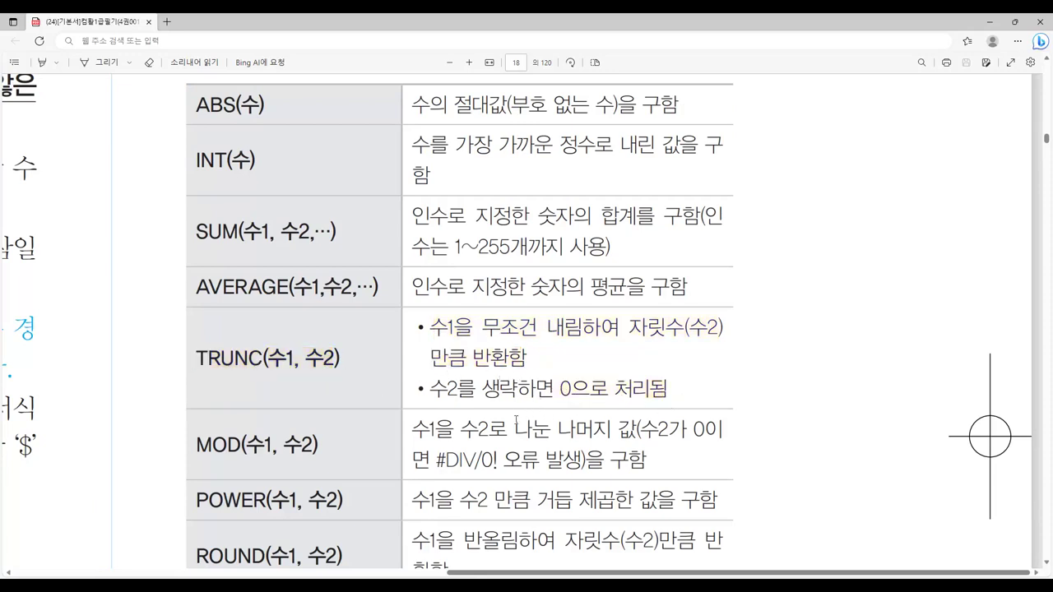
Step: Switch back to the Excel workbook and enter =trunc(7.9) in cell B2 of Sheet10
{"action": "key", "text": "alt+Tab"}
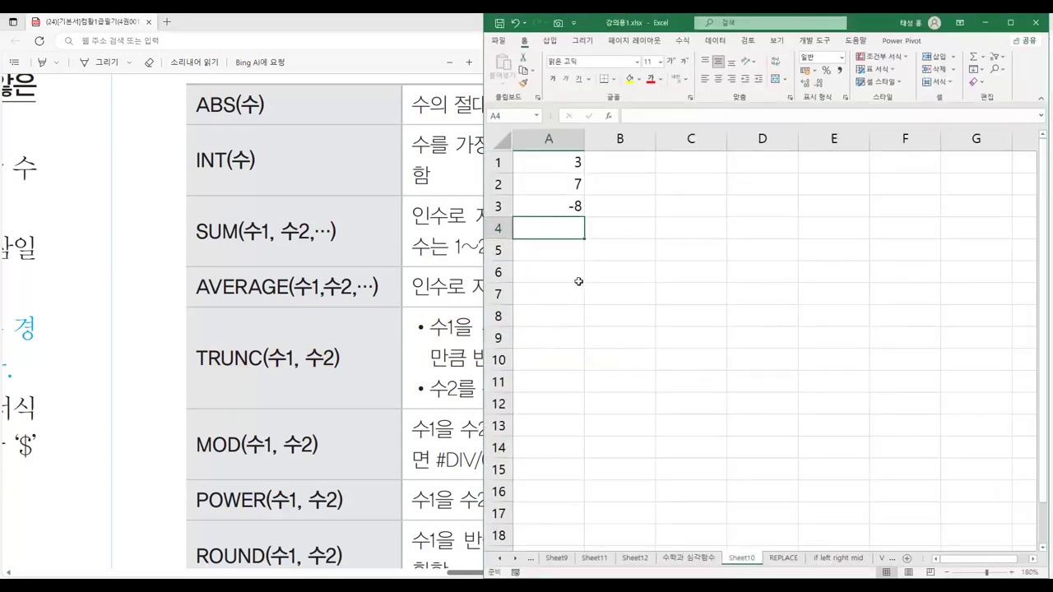
{"action": "left_click", "coordinate": [618, 187]}
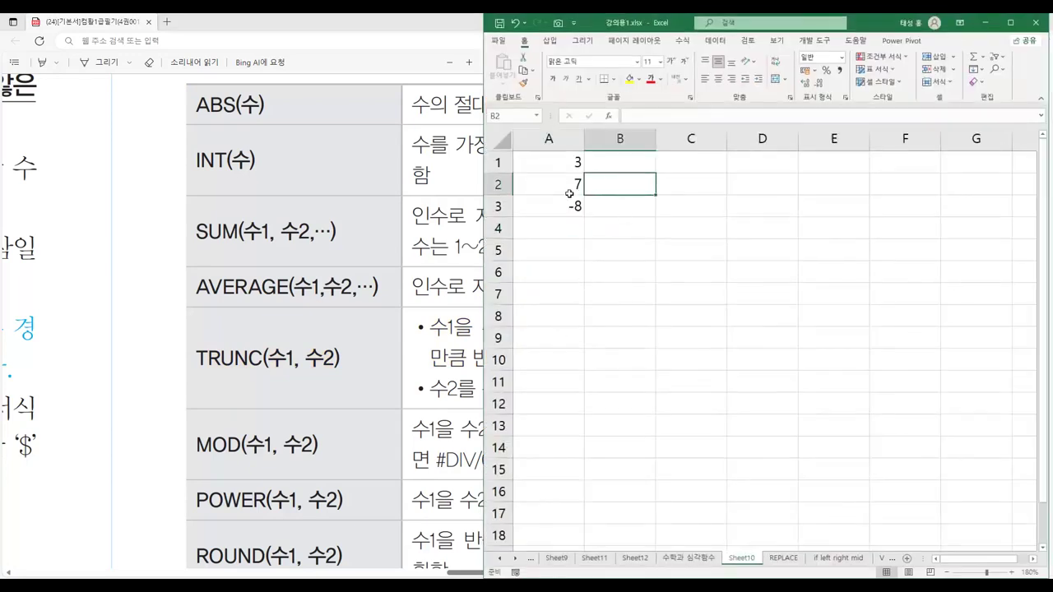
{"action": "type", "text": "=t"}
{"action": "type", "text": "r"}
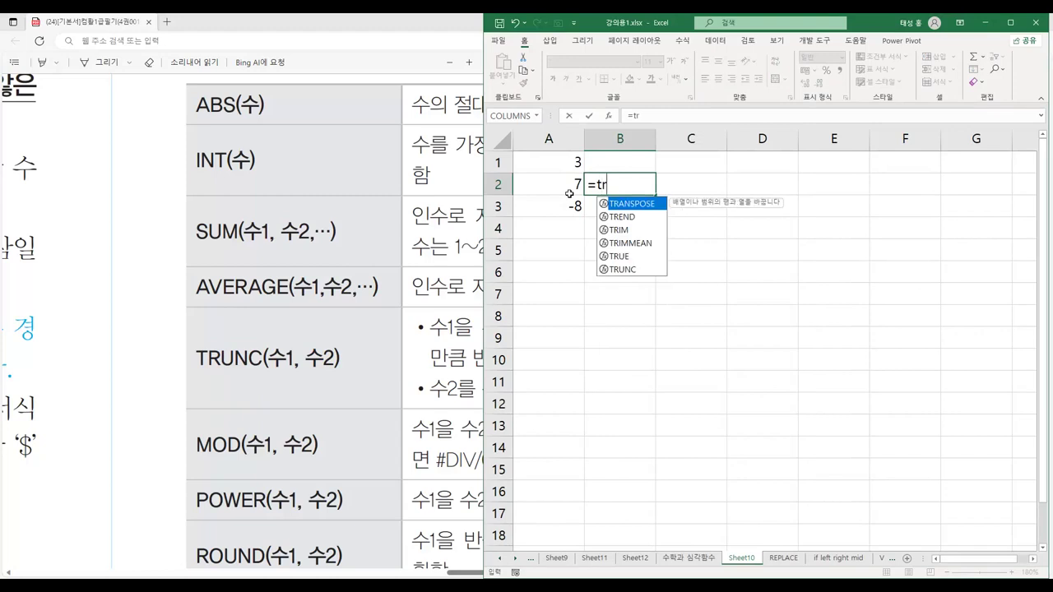
{"action": "type", "text": "unc("}
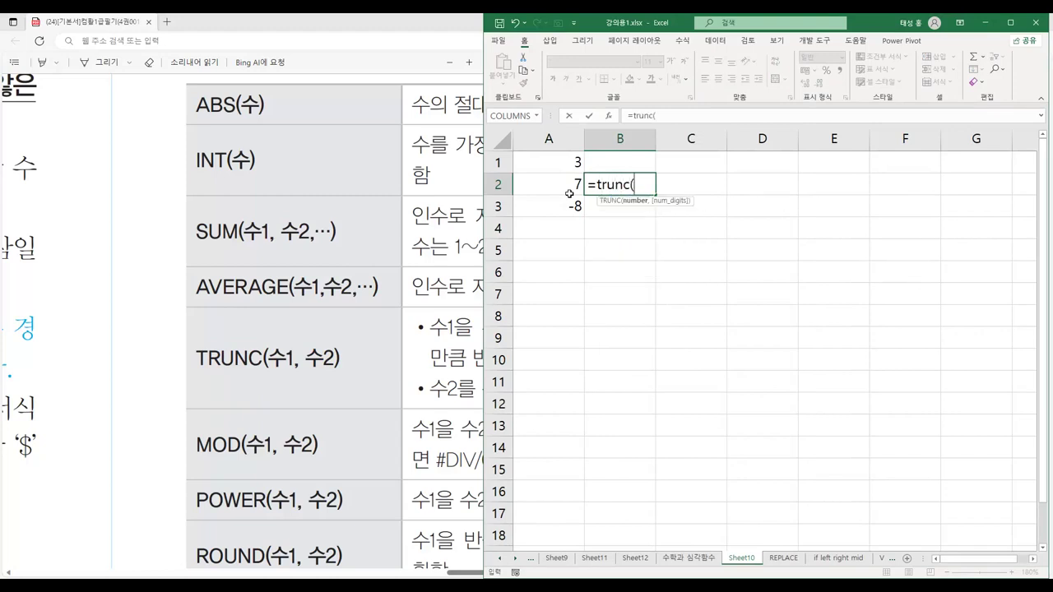
{"action": "type", "text": "7.9)"}
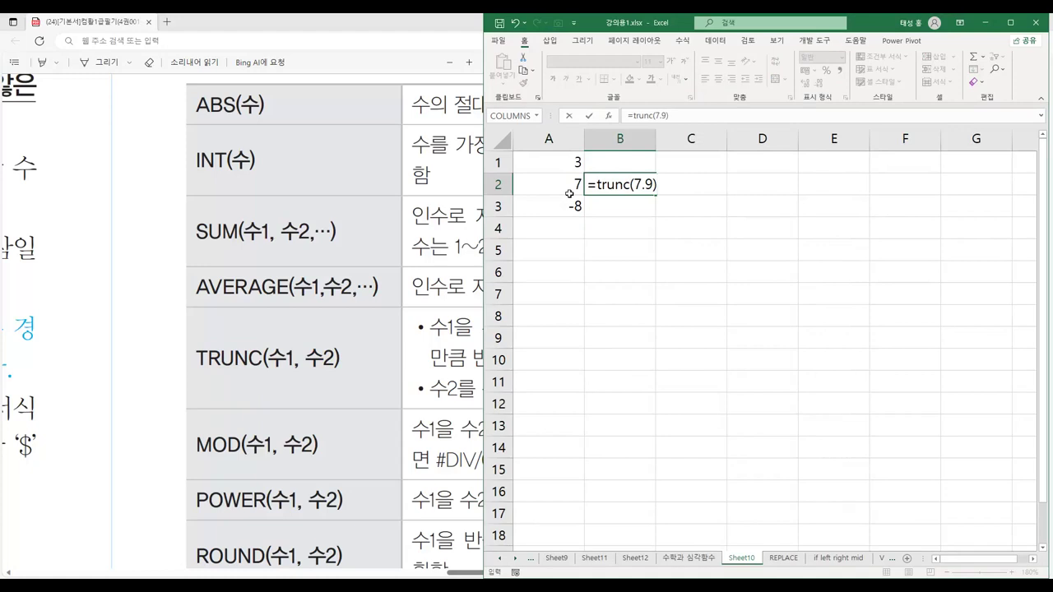
{"action": "key", "text": "Return"}
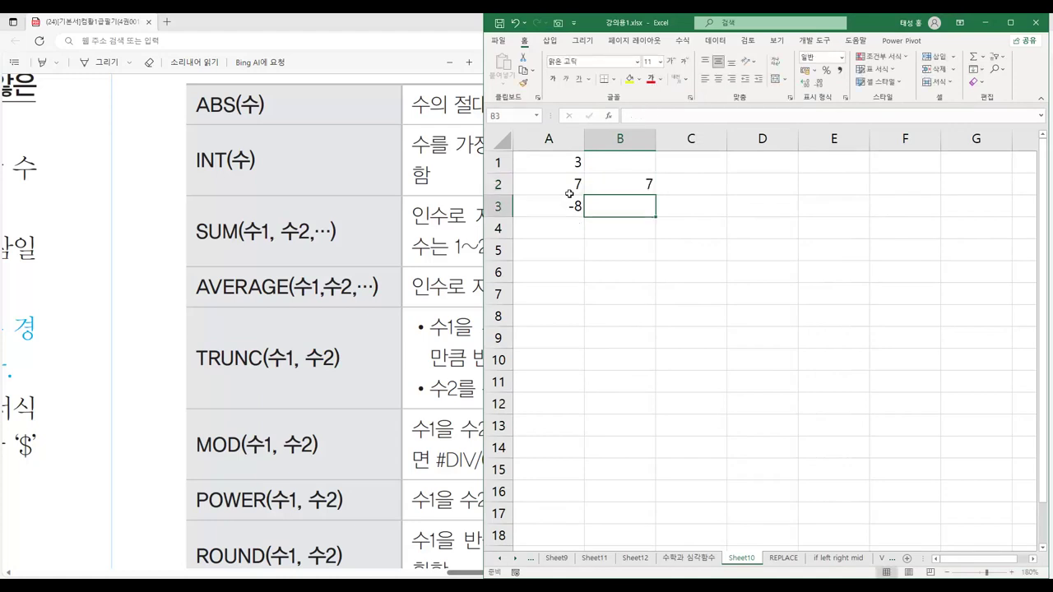
Step: Compare the INT formula in cell A2 with the TRUNC formula in cell B2
{"action": "left_click", "coordinate": [558, 177]}
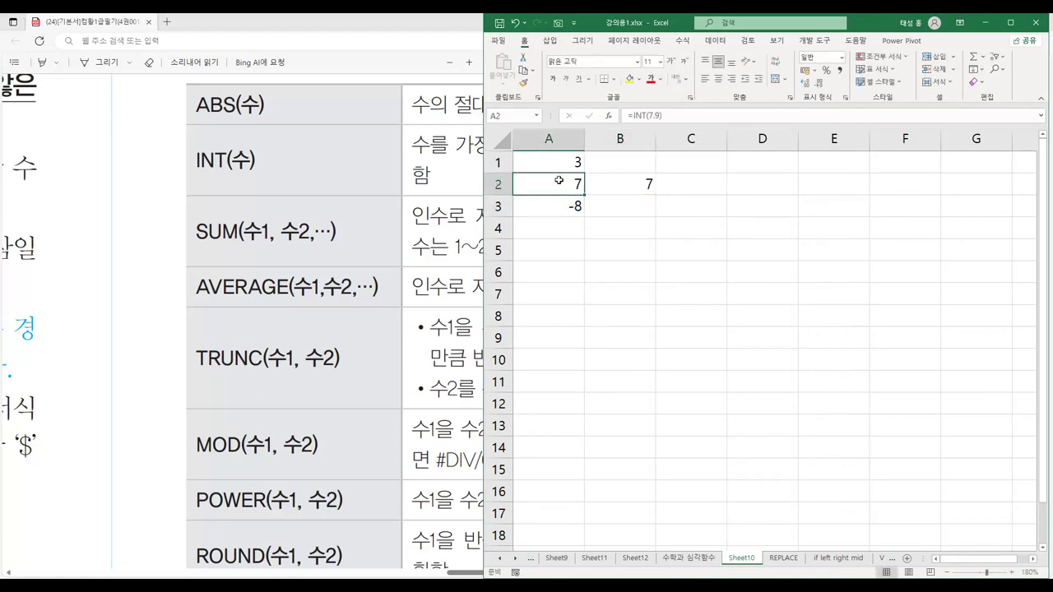
{"action": "left_click", "coordinate": [618, 181]}
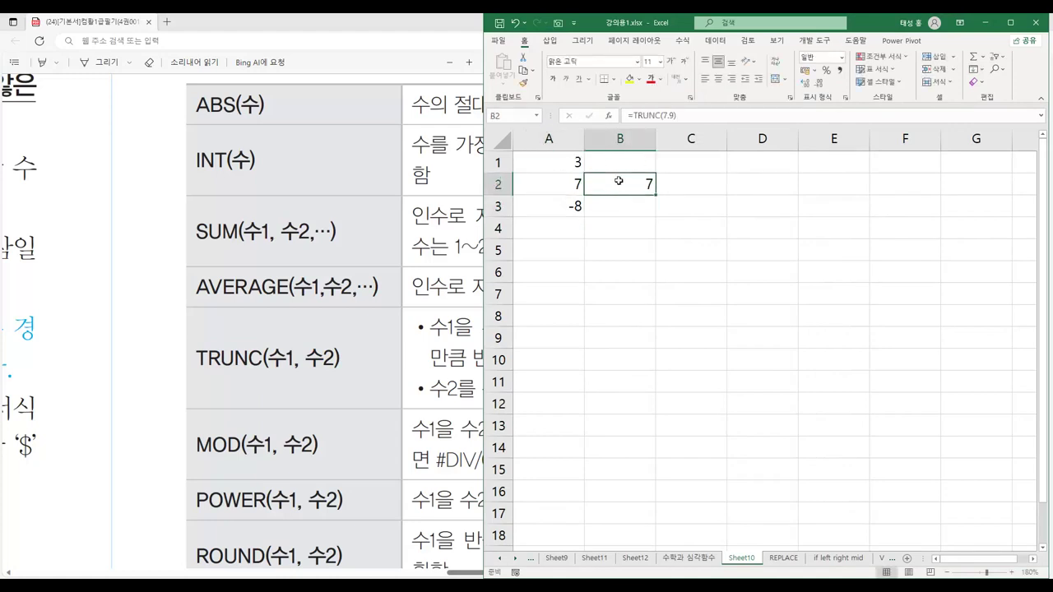
{"action": "left_click", "coordinate": [561, 190]}
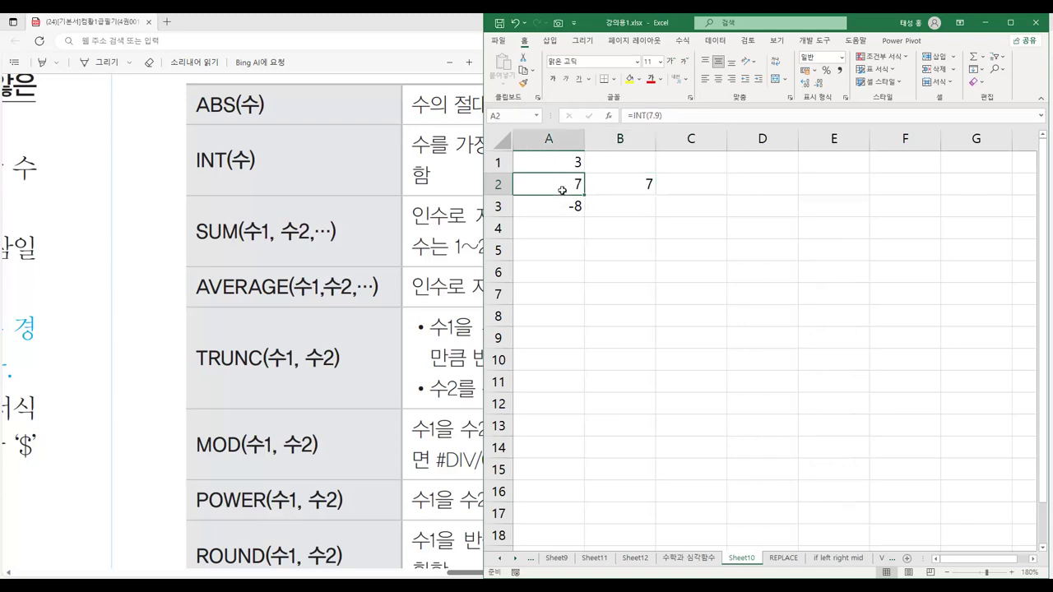
{"action": "left_click", "coordinate": [618, 183]}
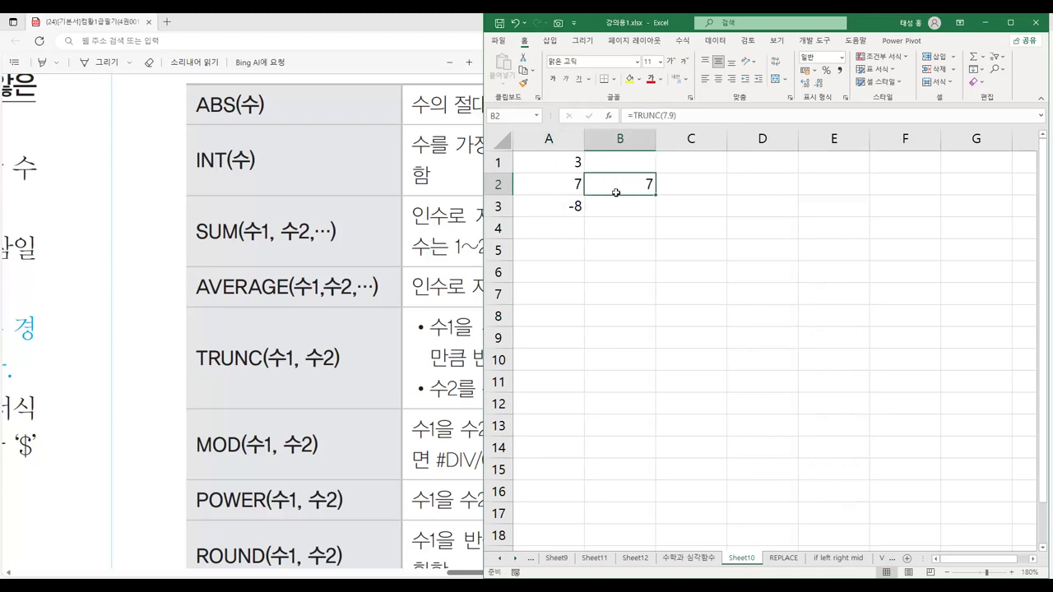
Step: Enter the formula =trunc(-7.9) in cell B3 of Sheet10 and reselect that cell
{"action": "left_click", "coordinate": [619, 206]}
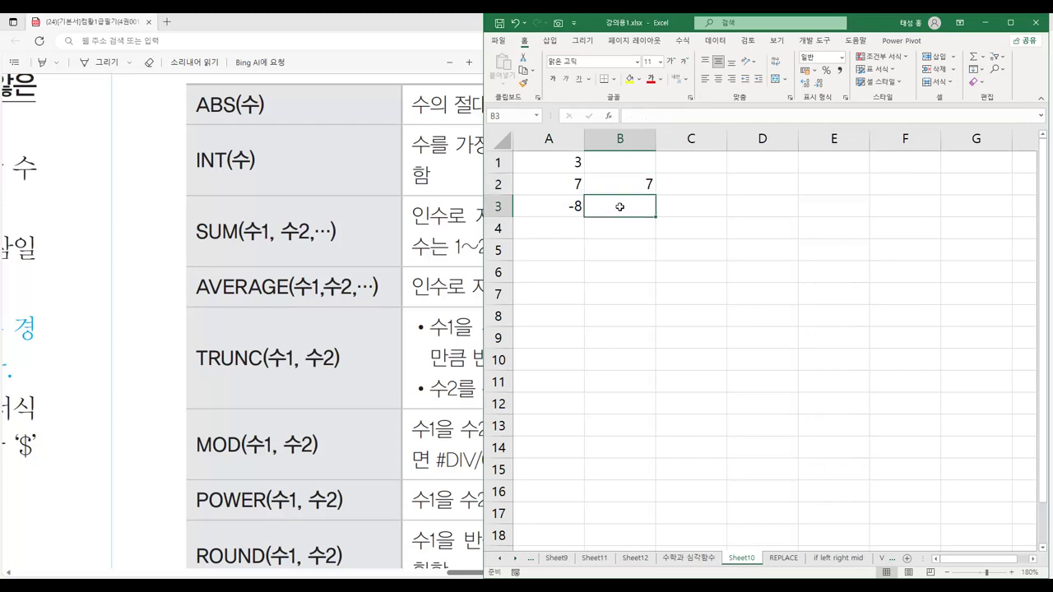
{"action": "type", "text": "=t"}
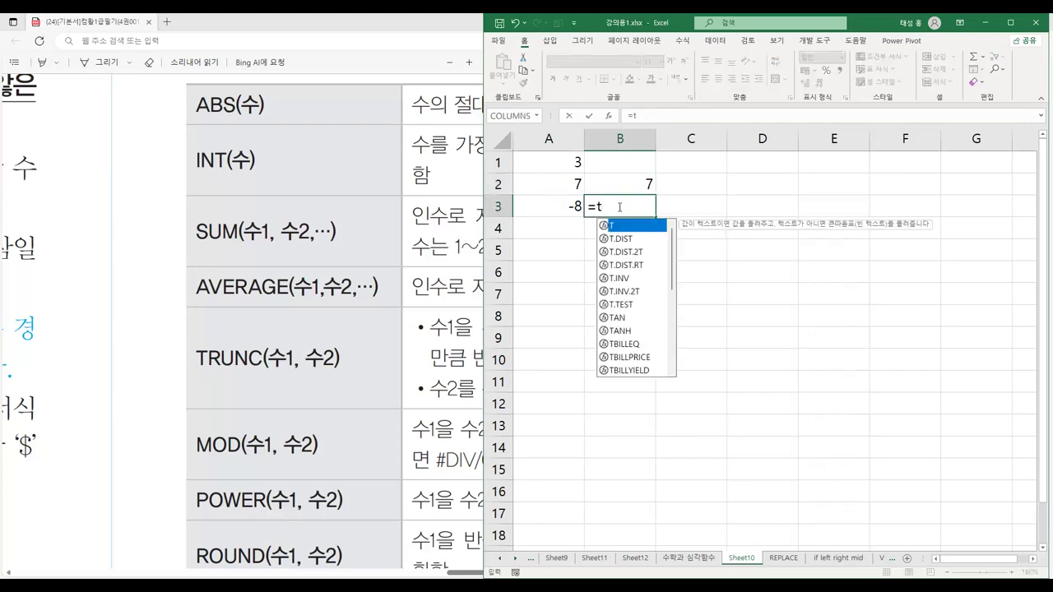
{"action": "type", "text": "runc"}
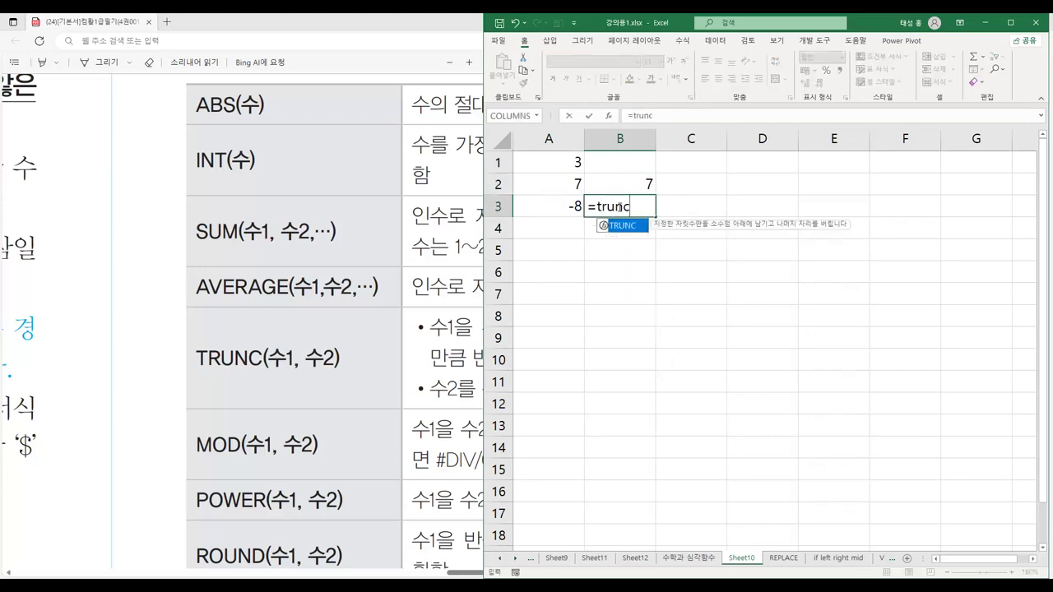
{"action": "type", "text": "(-7.9"}
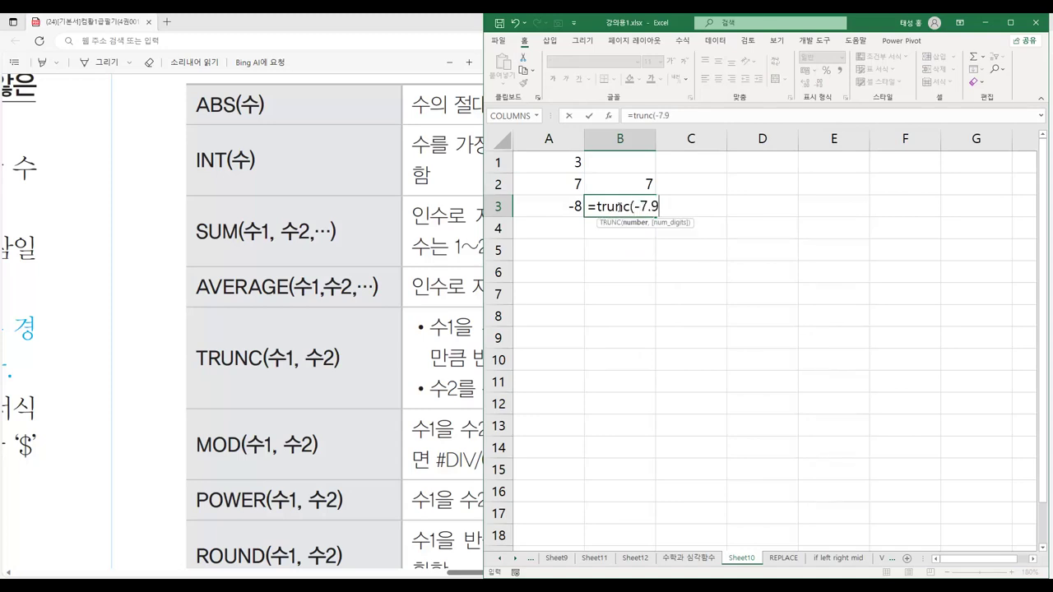
{"action": "type", "text": ")"}
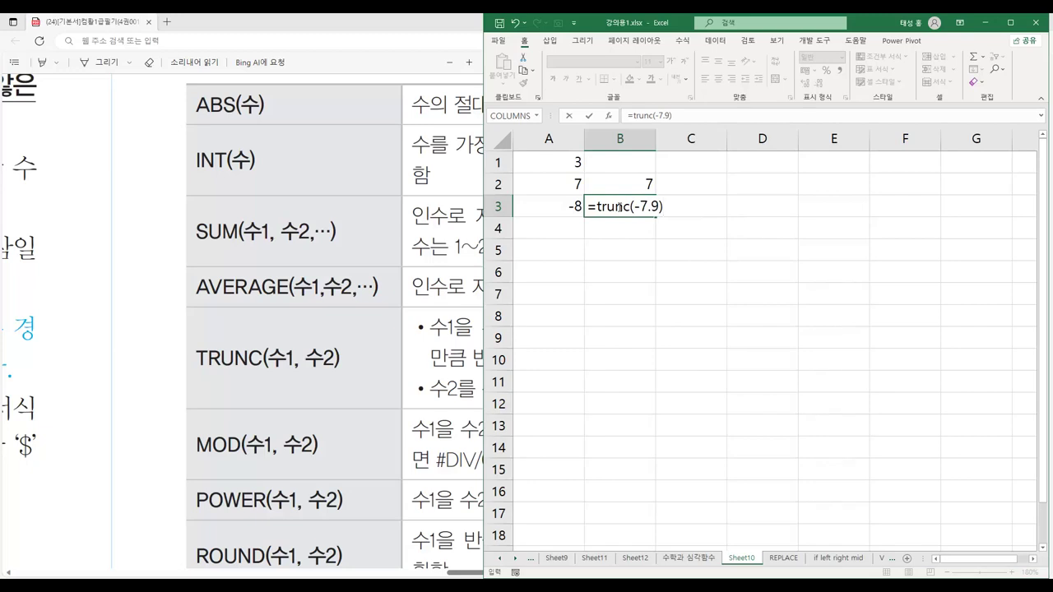
{"action": "key", "text": "Return"}
{"action": "left_click", "coordinate": [619, 206]}
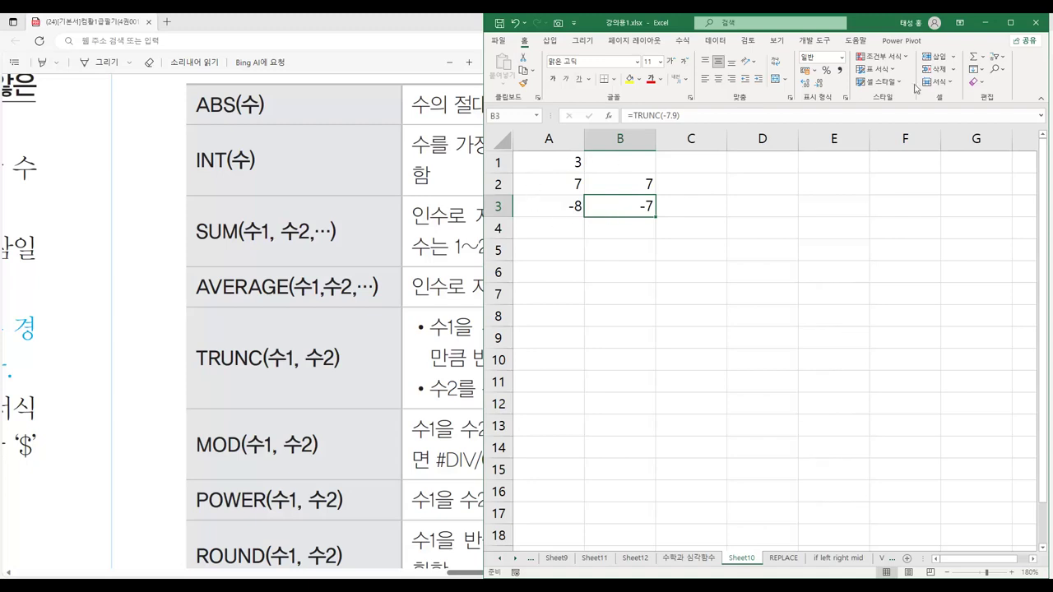
Step: Return to the PDF in Edge and highlight MOD, 나머지 값, its argument 수2 and #DIV/0! in the MOD row
{"action": "left_click", "coordinate": [984, 25]}
{"action": "scroll", "coordinate": [480, 403], "scroll_direction": "down", "scroll_amount": 3}
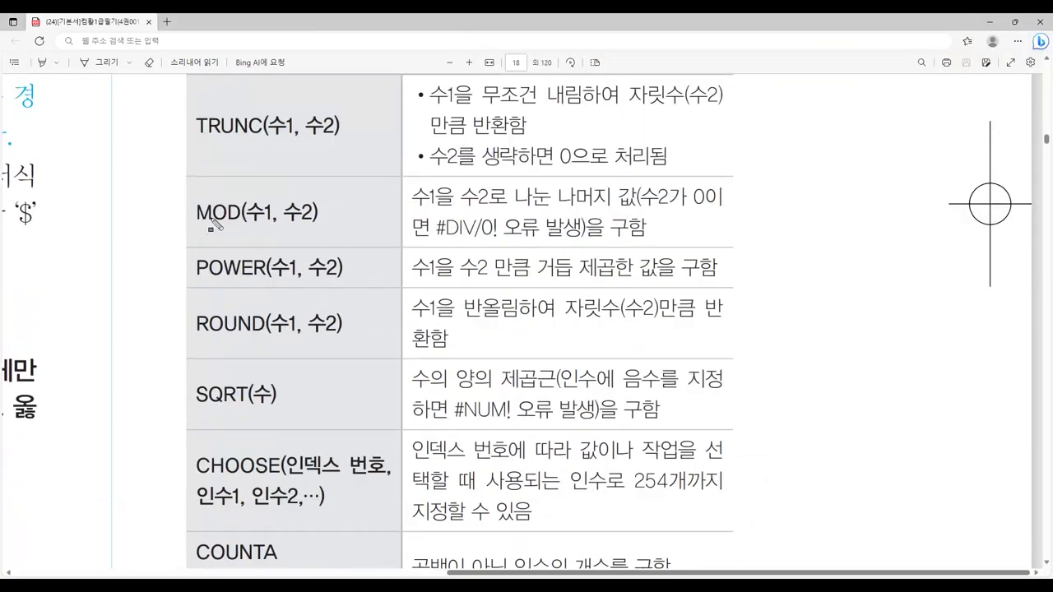
{"action": "left_click_drag", "start_coordinate": [195, 205], "coordinate": [237, 221]}
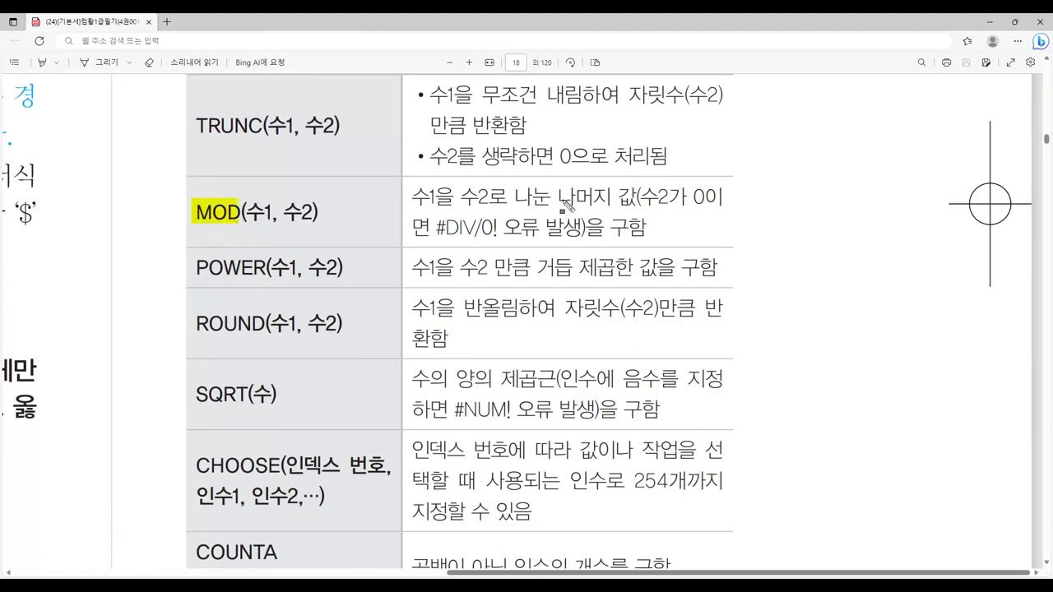
{"action": "left_click_drag", "start_coordinate": [546, 197], "coordinate": [633, 211]}
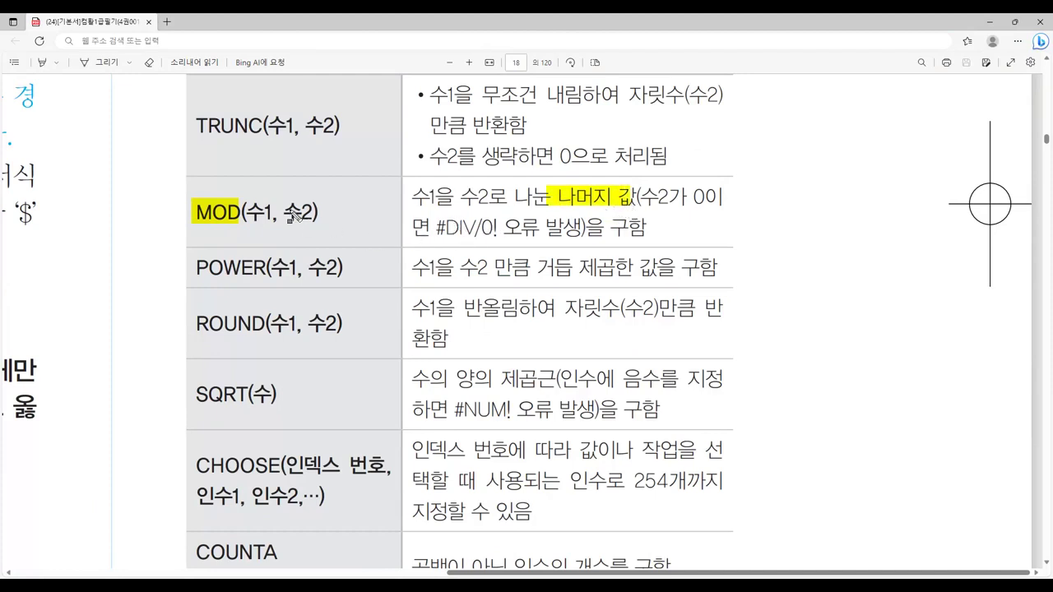
{"action": "left_click_drag", "start_coordinate": [284, 211], "coordinate": [314, 222]}
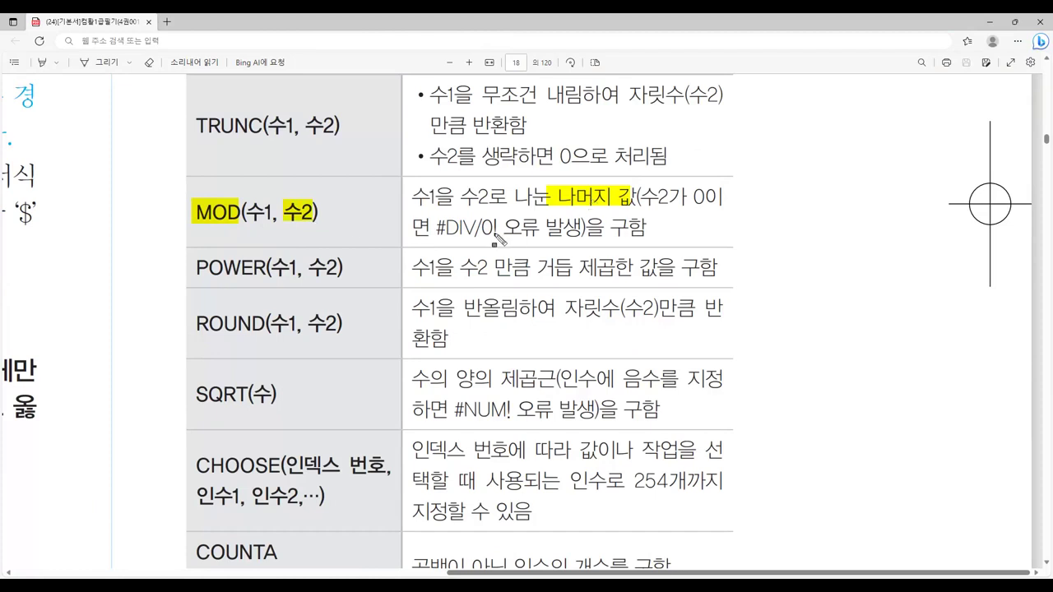
{"action": "left_click_drag", "start_coordinate": [430, 227], "coordinate": [502, 242]}
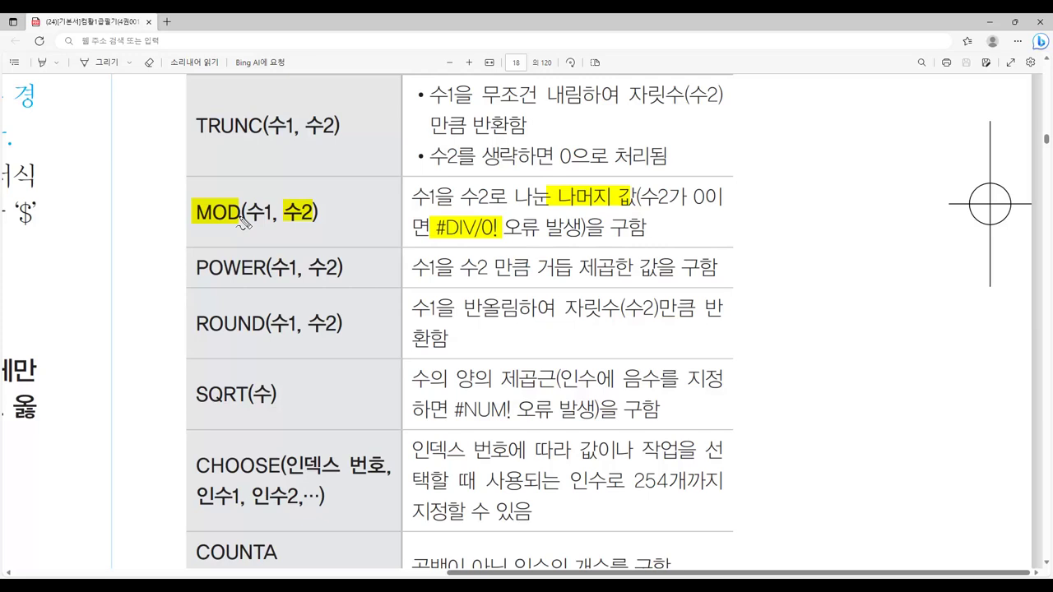
Step: Highlight POWER and 거듭 제곱 in the PDF's function table, and clear all the marks
{"action": "left_click_drag", "start_coordinate": [193, 265], "coordinate": [260, 279]}
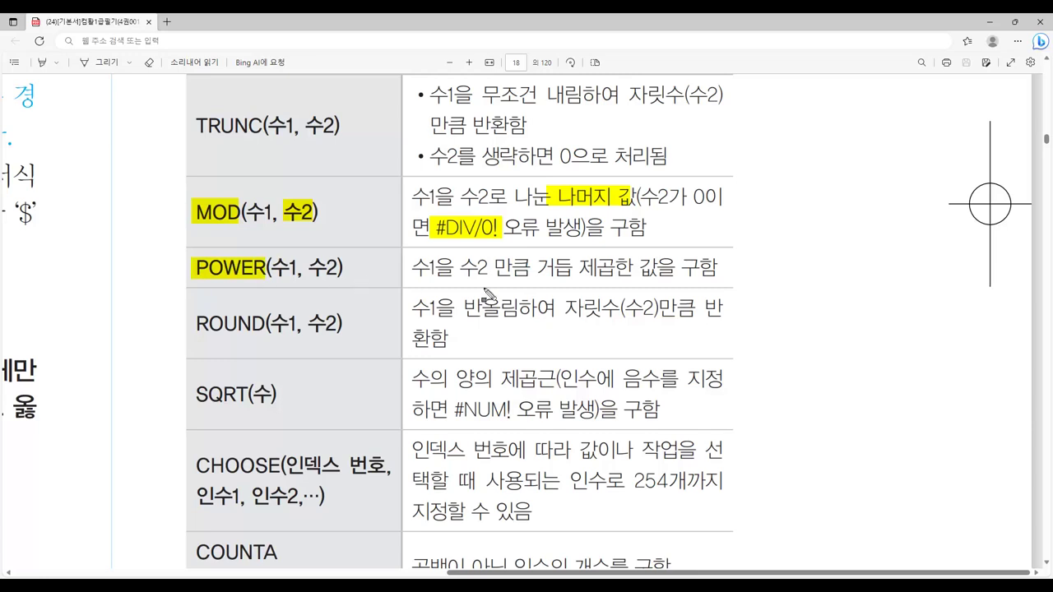
{"action": "left_click_drag", "start_coordinate": [532, 265], "coordinate": [615, 284]}
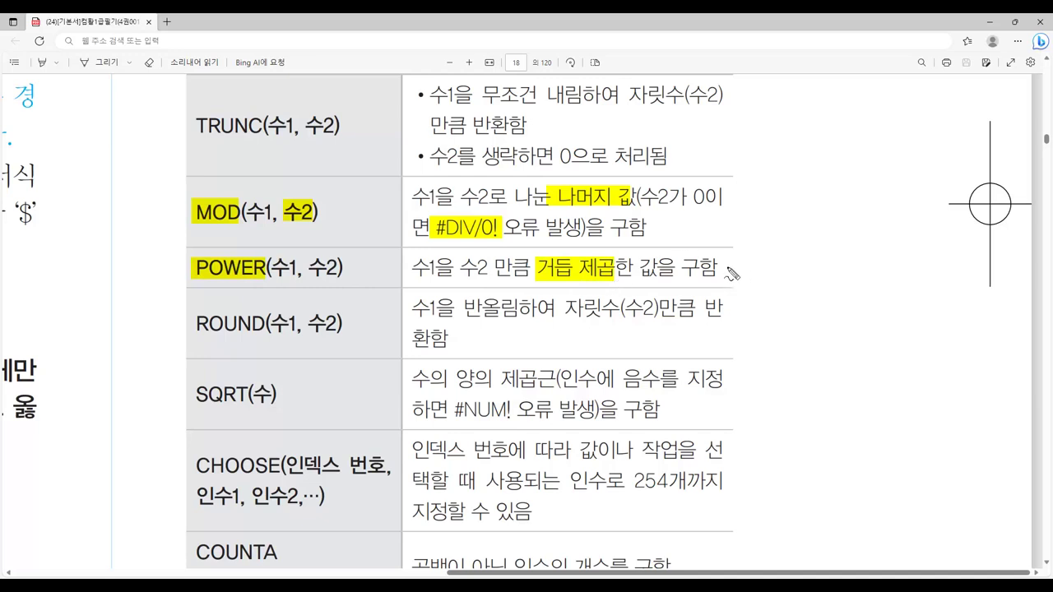
{"action": "mouse_move", "coordinate": [738, 264]}
{"action": "left_mouse_down"}
{"action": "mouse_move", "coordinate": [743, 249]}
{"action": "mouse_move", "coordinate": [750, 265]}
{"action": "left_mouse_up"}
{"action": "key", "text": "Escape"}
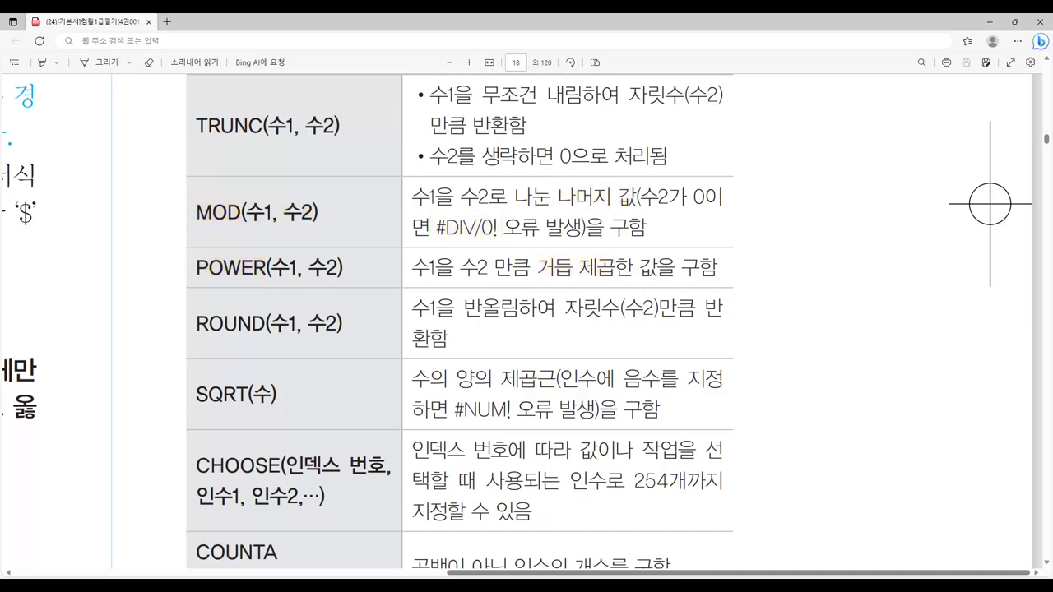
Step: Switch back to the Excel workbook and enter =power(2,2) in cell A4 of Sheet10
{"action": "key", "text": "alt+Tab"}
{"action": "left_click", "coordinate": [549, 233]}
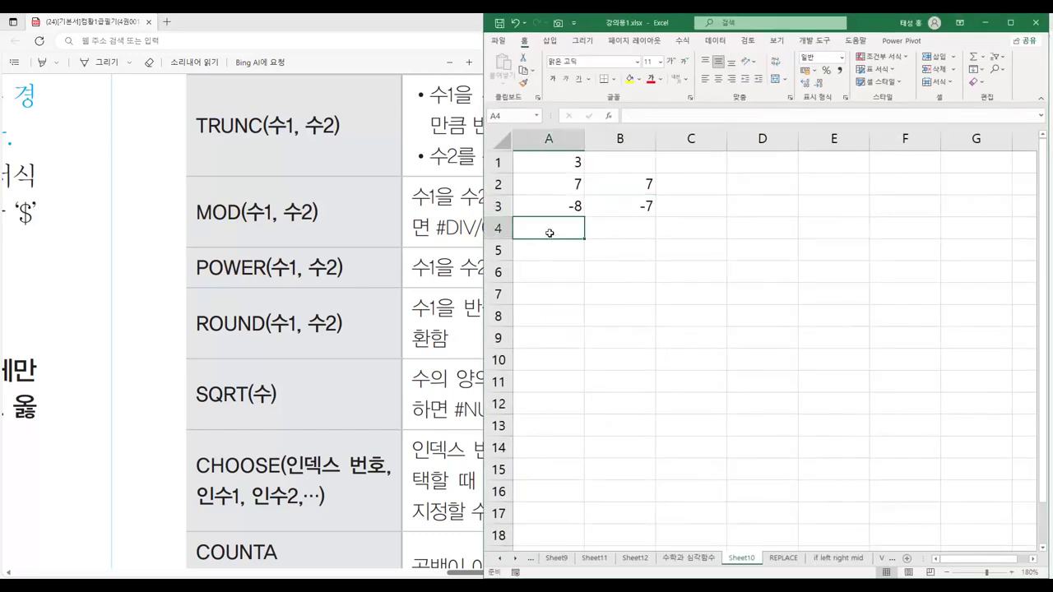
{"action": "type", "text": "=po"}
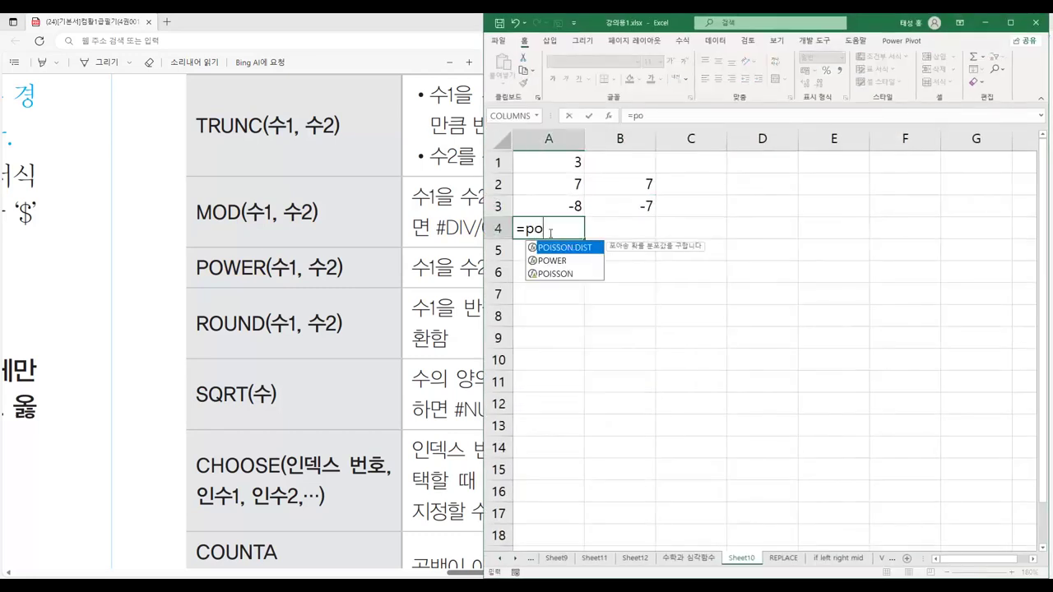
{"action": "type", "text": "wer(2,2)"}
{"action": "key", "text": "Return"}
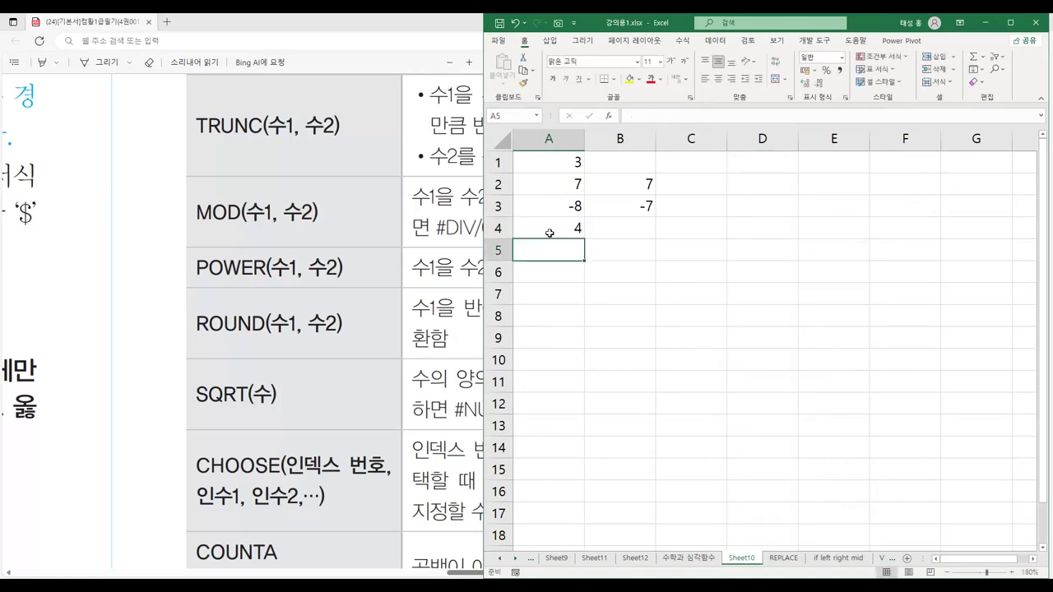
Step: Enter the equivalent exponent formula =2^2 in cell B4 and reselect that cell
{"action": "key", "text": "Up"}
{"action": "key", "text": "Right"}
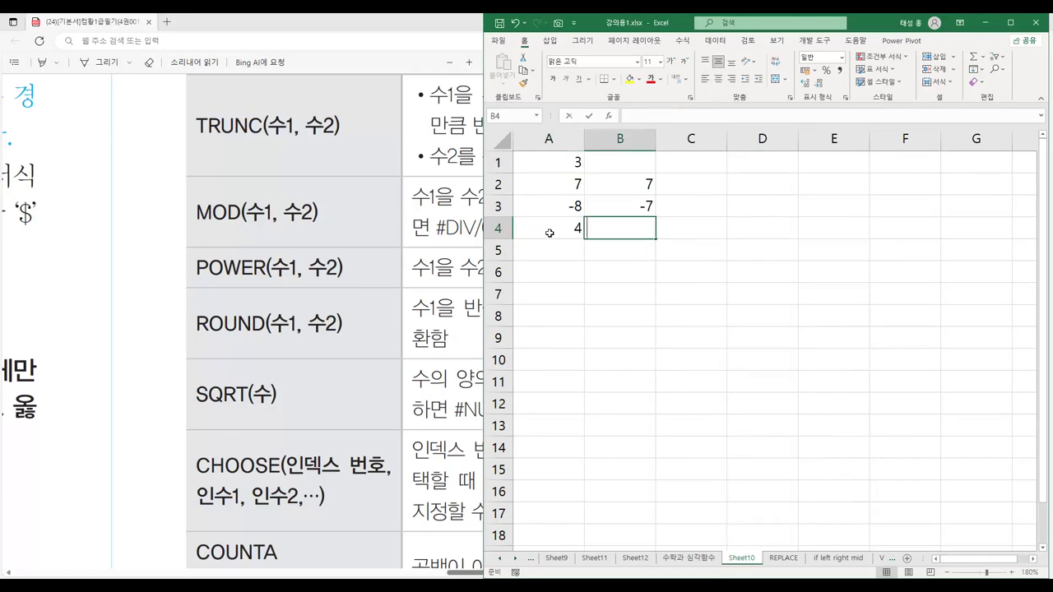
{"action": "type", "text": "=2^"}
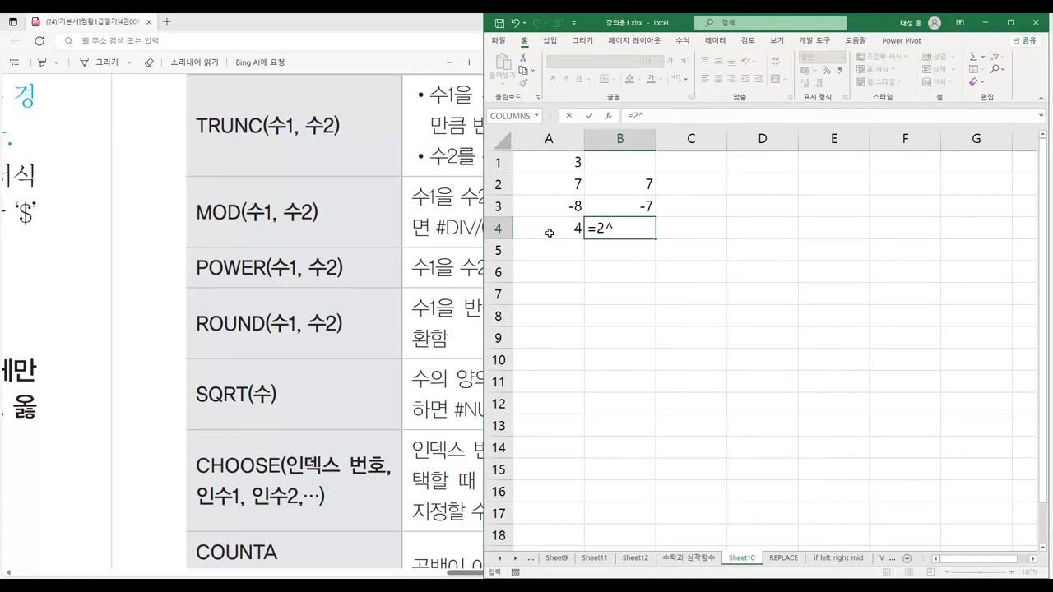
{"action": "key", "text": "Return"}
{"action": "key", "text": "Up"}
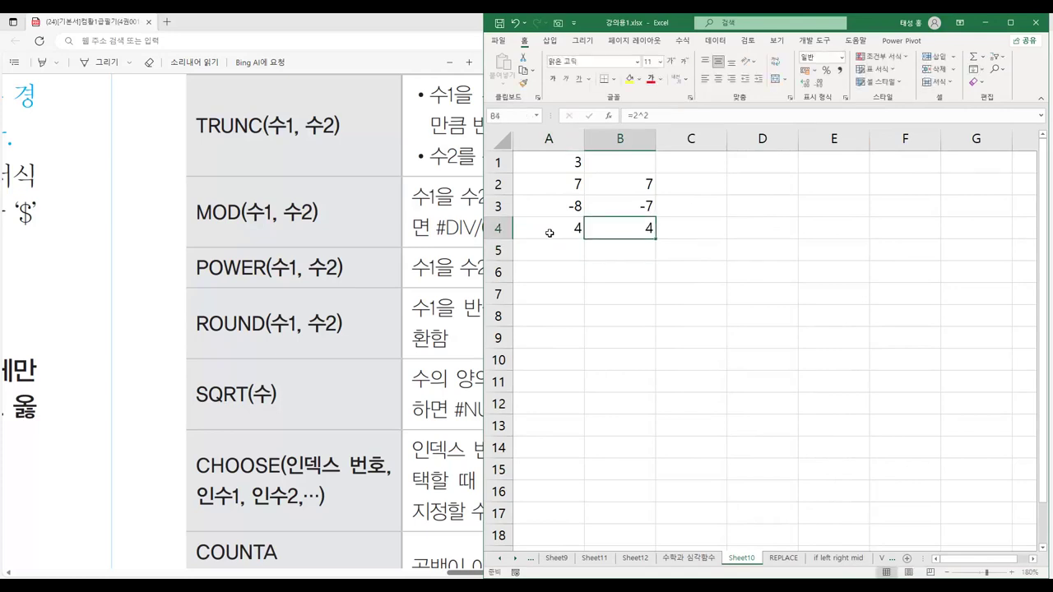
Step: Return to the PDF in Edge and highlight ROUND with 반올림, and SQRT with 양의 제곱근
{"action": "left_click", "coordinate": [985, 23]}
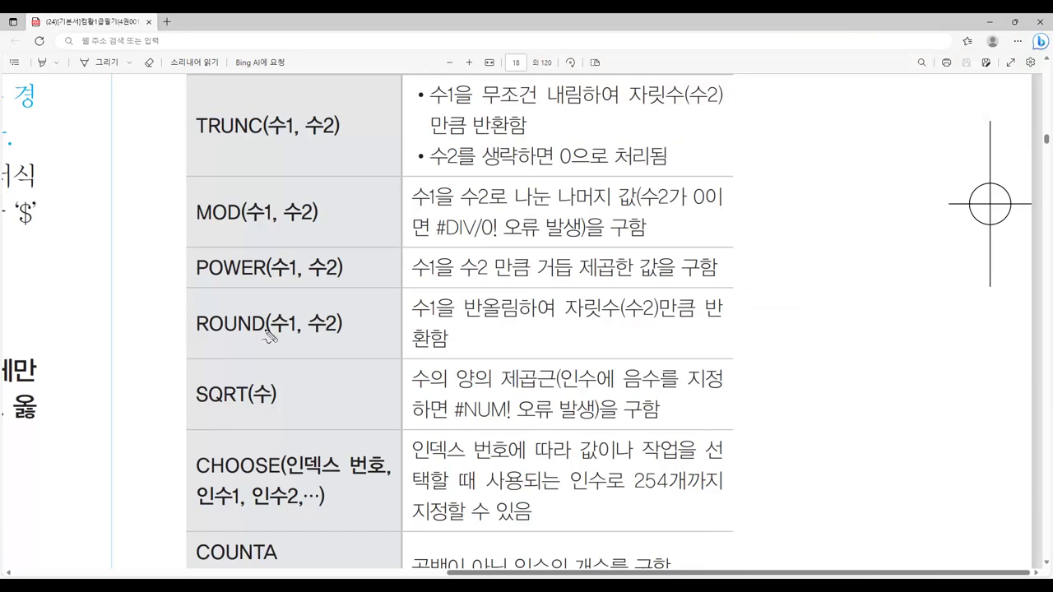
{"action": "left_click_drag", "start_coordinate": [194, 324], "coordinate": [262, 333]}
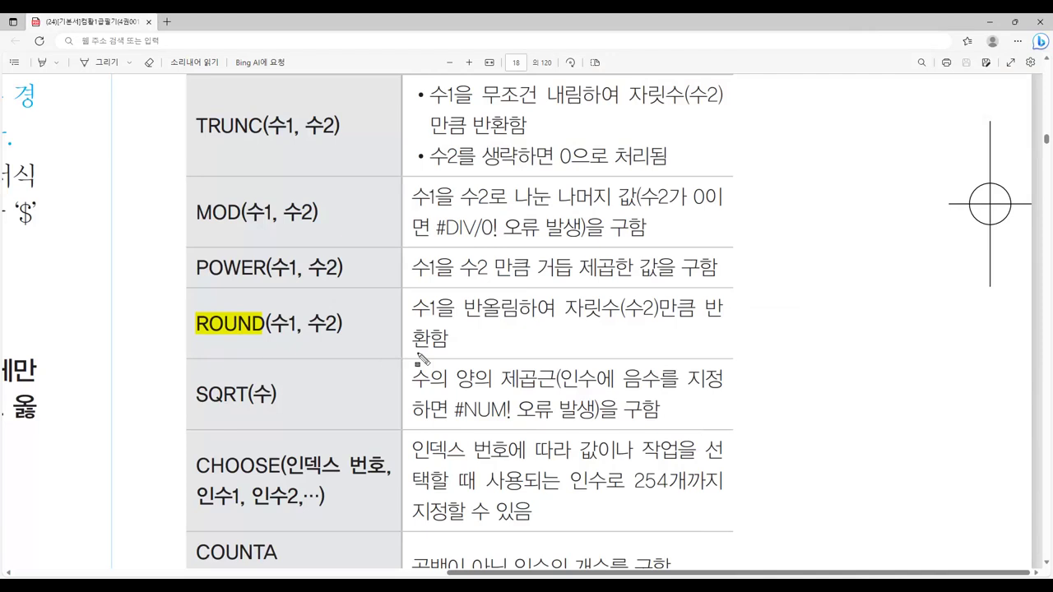
{"action": "left_click_drag", "start_coordinate": [462, 306], "coordinate": [519, 321]}
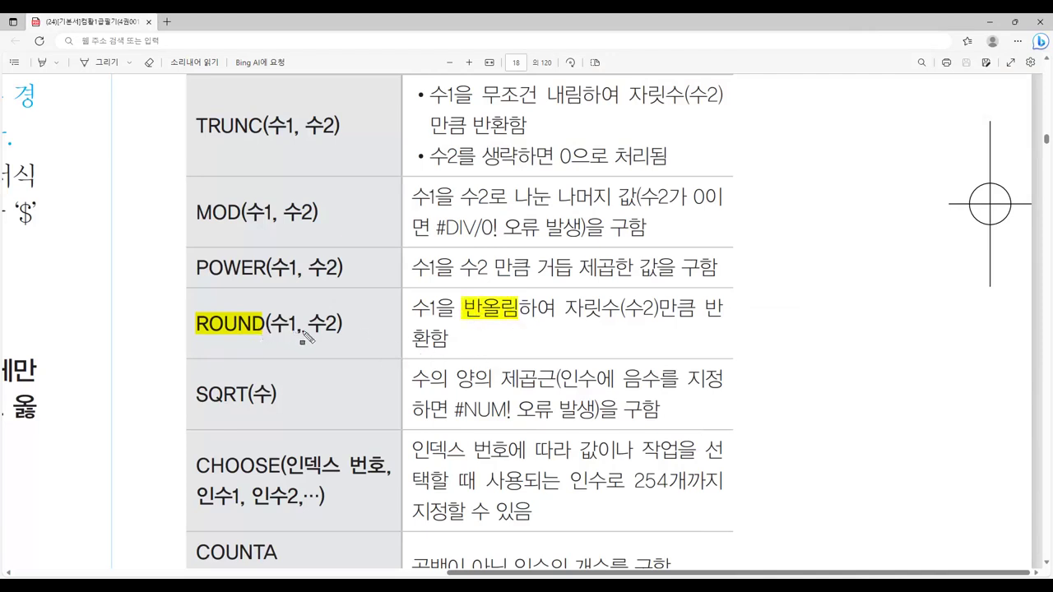
{"action": "left_click_drag", "start_coordinate": [195, 395], "coordinate": [249, 397]}
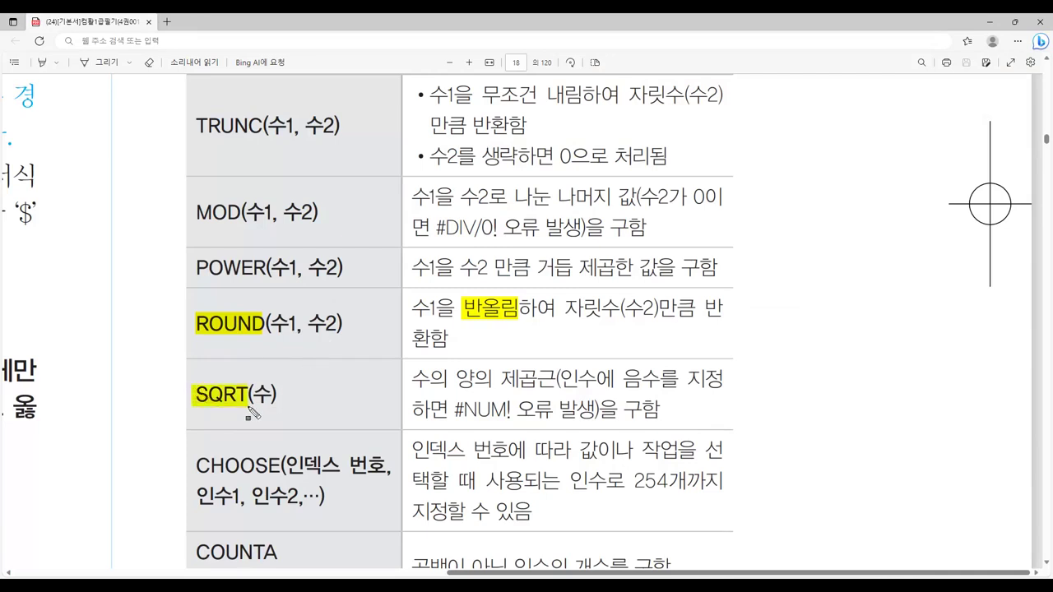
{"action": "left_click_drag", "start_coordinate": [454, 379], "coordinate": [562, 395]}
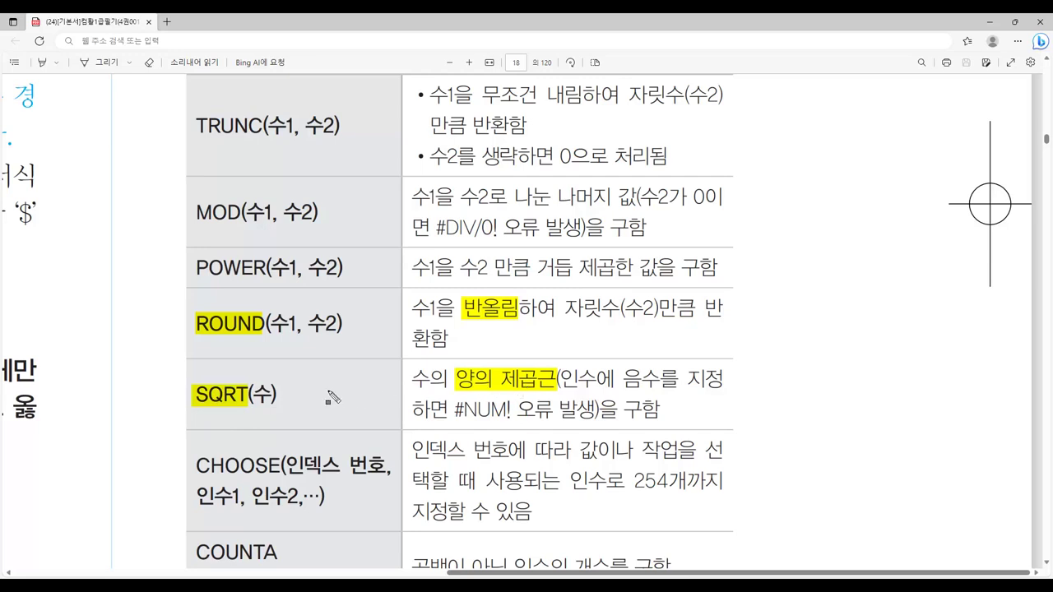
Step: Highlight CHOOSE and its arguments 인덱스 번호, 인수1 and 인수2 in the PDF table
{"action": "scroll", "coordinate": [337, 391], "scroll_direction": "down", "scroll_amount": 3}
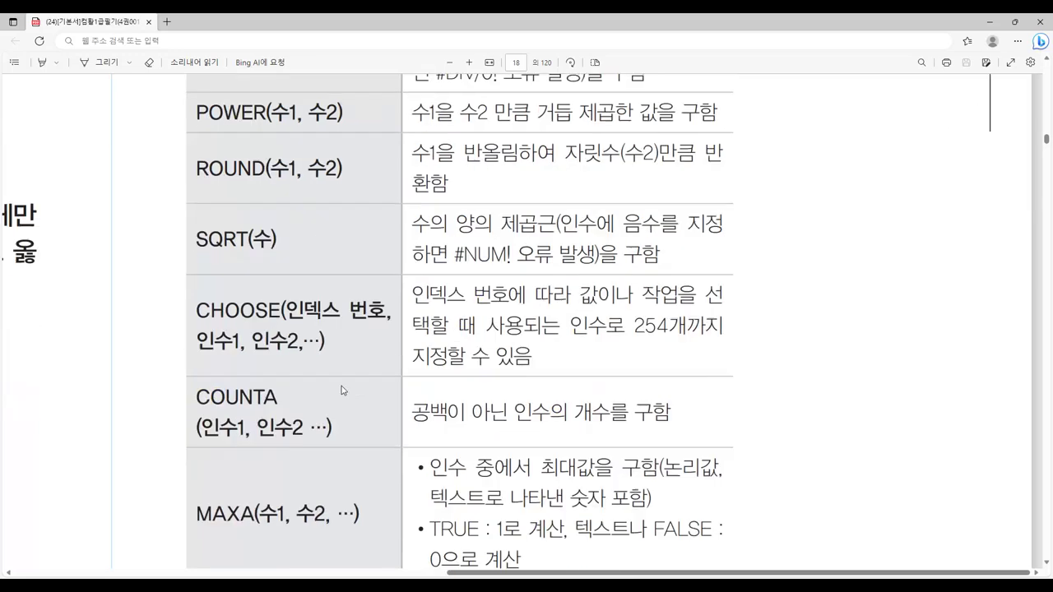
{"action": "mouse_move", "coordinate": [195, 230]}
{"action": "left_mouse_down"}
{"action": "mouse_move", "coordinate": [281, 247]}
{"action": "mouse_move", "coordinate": [388, 241]}
{"action": "left_mouse_up"}
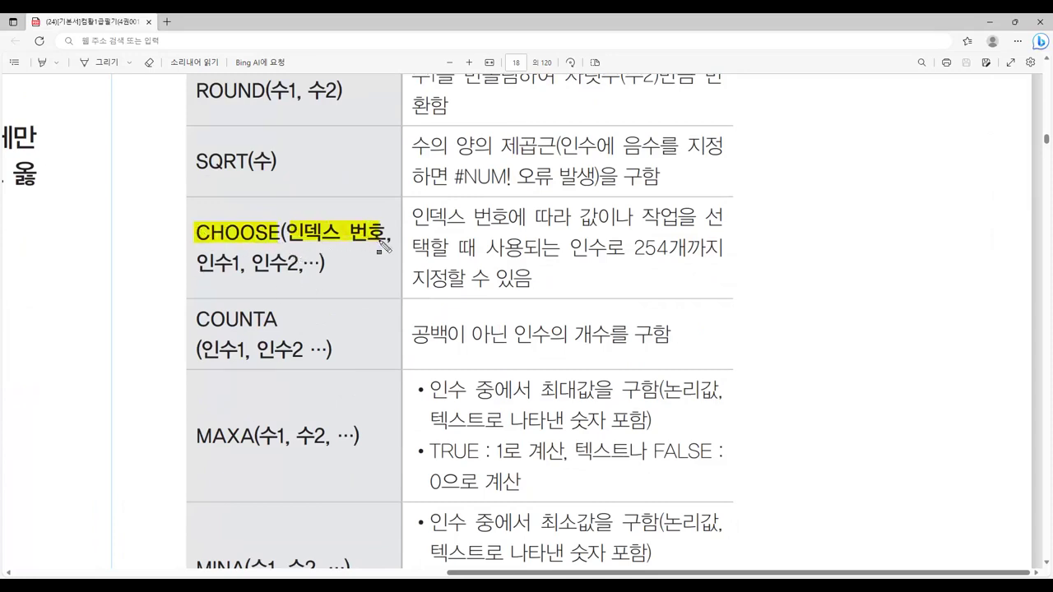
{"action": "left_click_drag", "start_coordinate": [197, 262], "coordinate": [299, 265]}
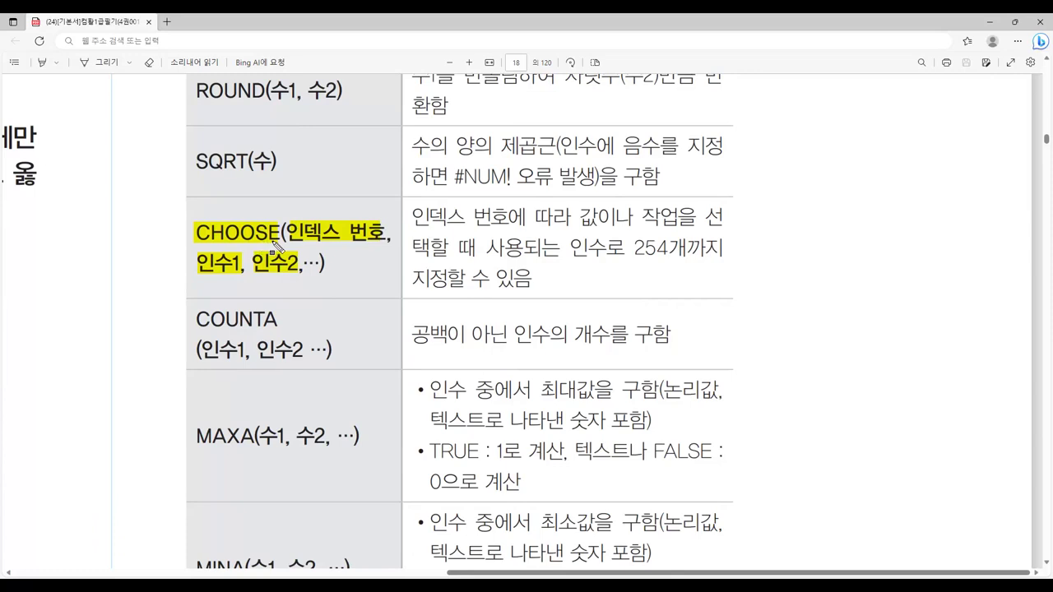
Step: Highlight COUNTA and its description 공백이 아닌 인수의 개수를 구함, and box both in red
{"action": "left_click_drag", "start_coordinate": [198, 319], "coordinate": [277, 333]}
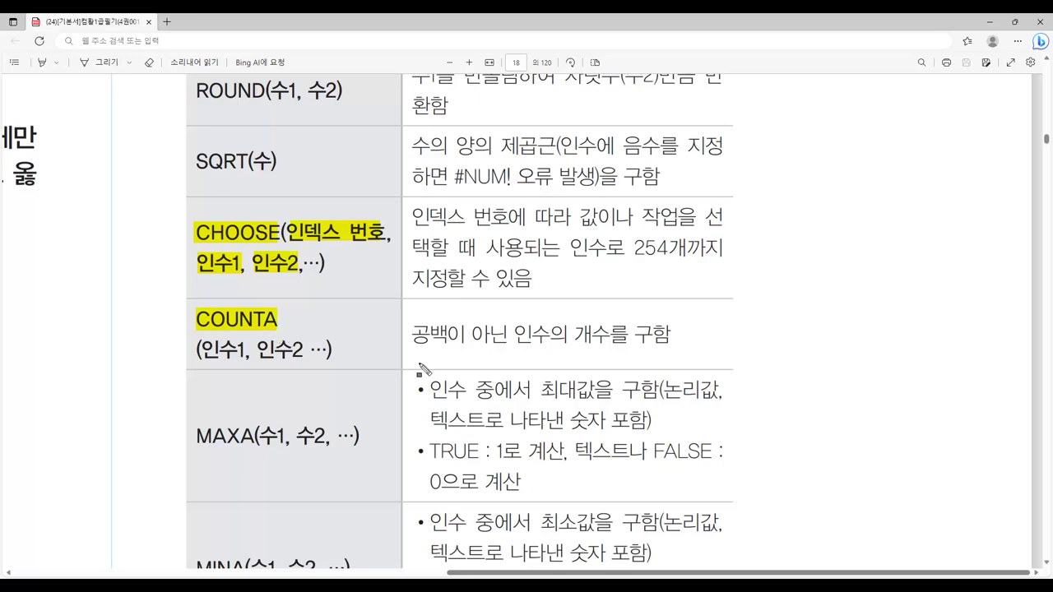
{"action": "mouse_move", "coordinate": [417, 336]}
{"action": "left_mouse_down"}
{"action": "mouse_move", "coordinate": [584, 331]}
{"action": "mouse_move", "coordinate": [672, 345]}
{"action": "left_mouse_up"}
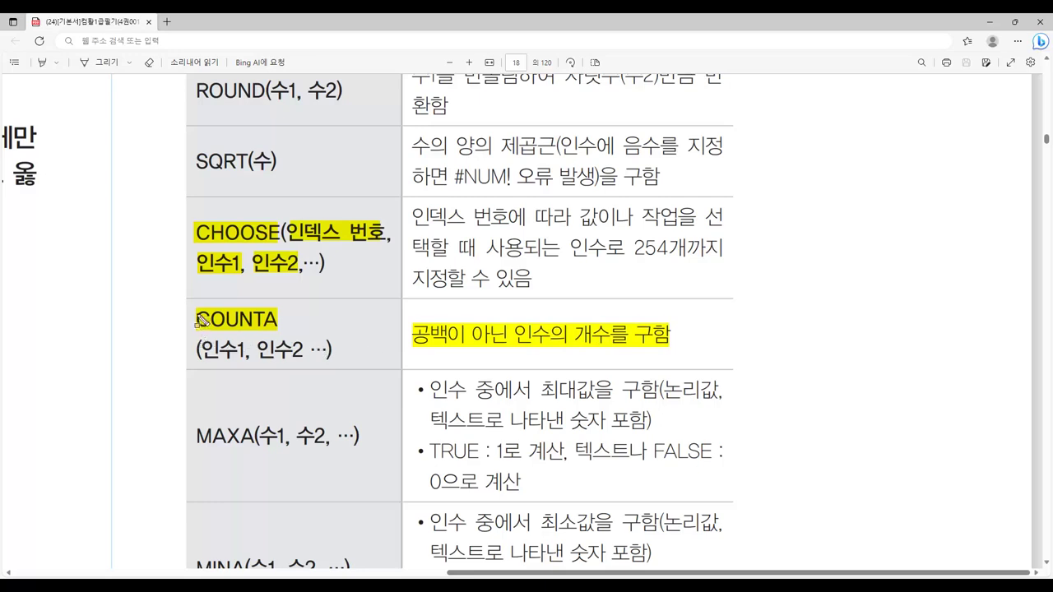
{"action": "left_click_drag", "start_coordinate": [190, 308], "coordinate": [282, 334]}
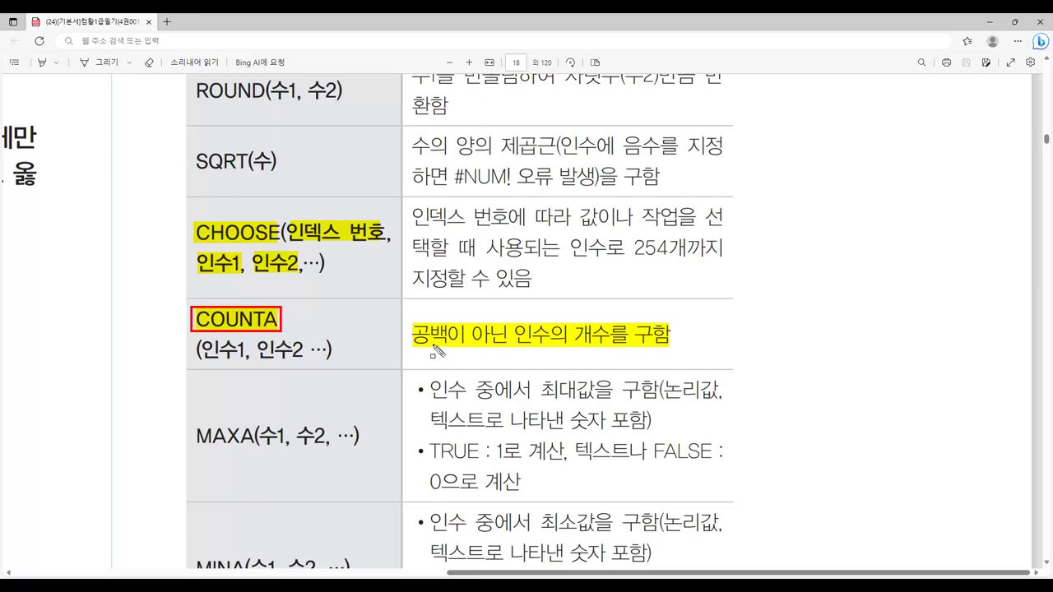
{"action": "left_click_drag", "start_coordinate": [410, 323], "coordinate": [673, 348]}
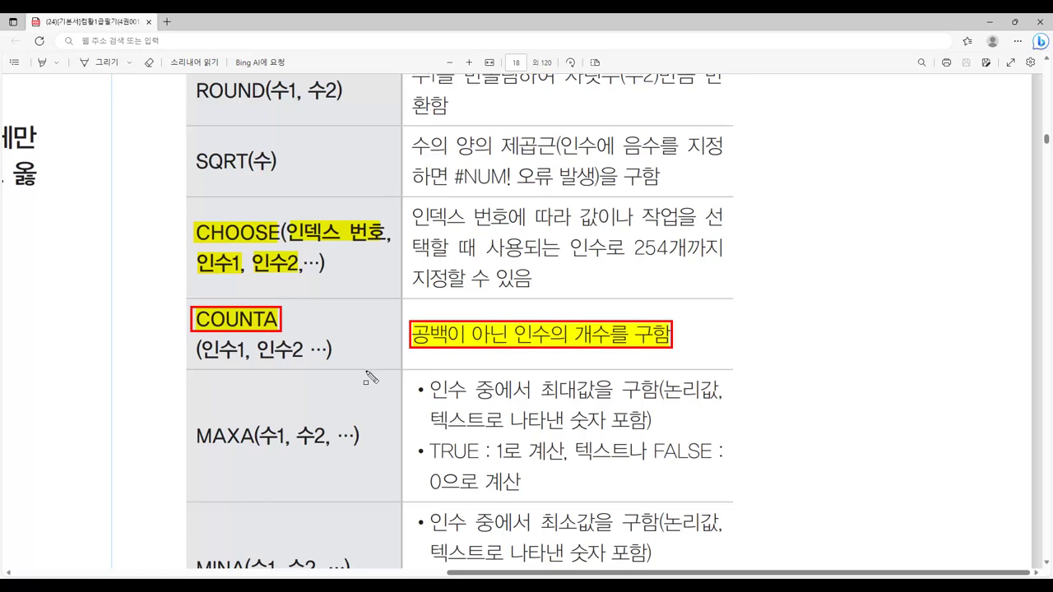
Step: Highlight MAX in the MAXA function name and 최대값 in its description
{"action": "scroll", "coordinate": [368, 376], "scroll_direction": "down", "scroll_amount": 4}
{"action": "scroll", "coordinate": [366, 376], "scroll_direction": "up", "scroll_amount": 1}
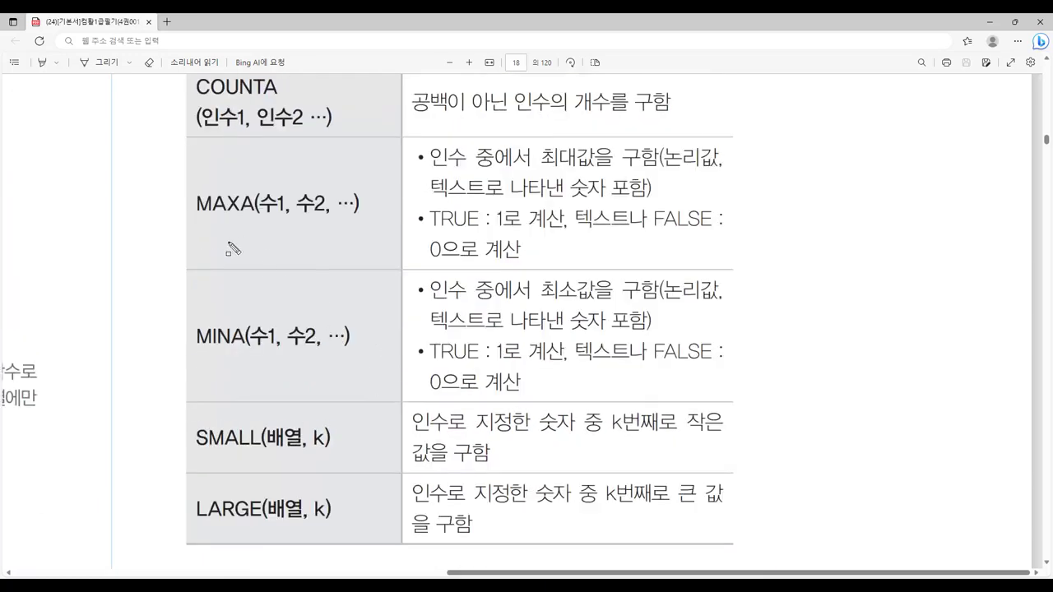
{"action": "left_click_drag", "start_coordinate": [194, 204], "coordinate": [241, 221]}
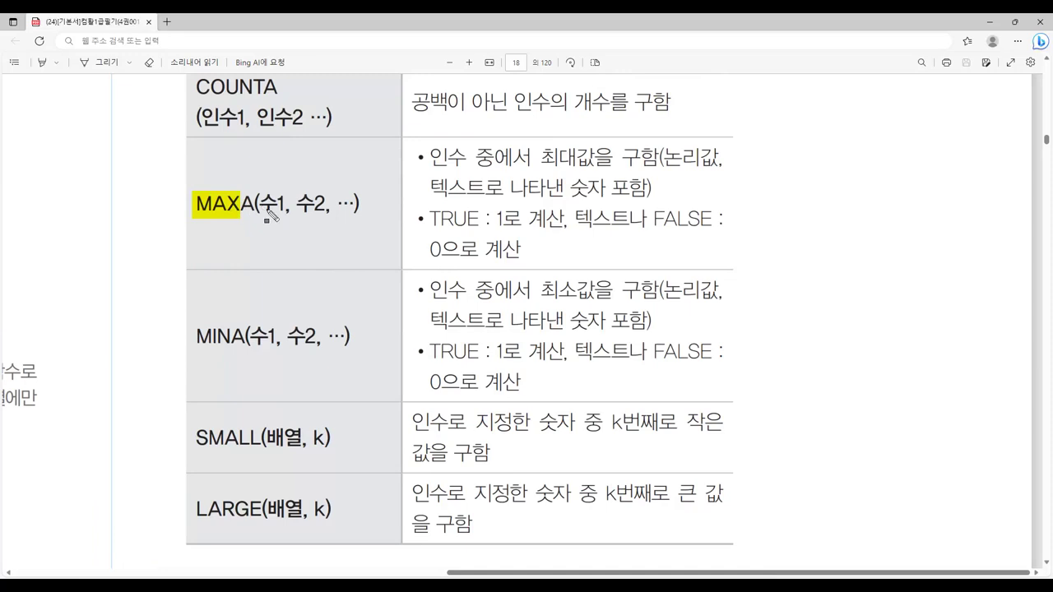
{"action": "left_click_drag", "start_coordinate": [539, 156], "coordinate": [599, 163]}
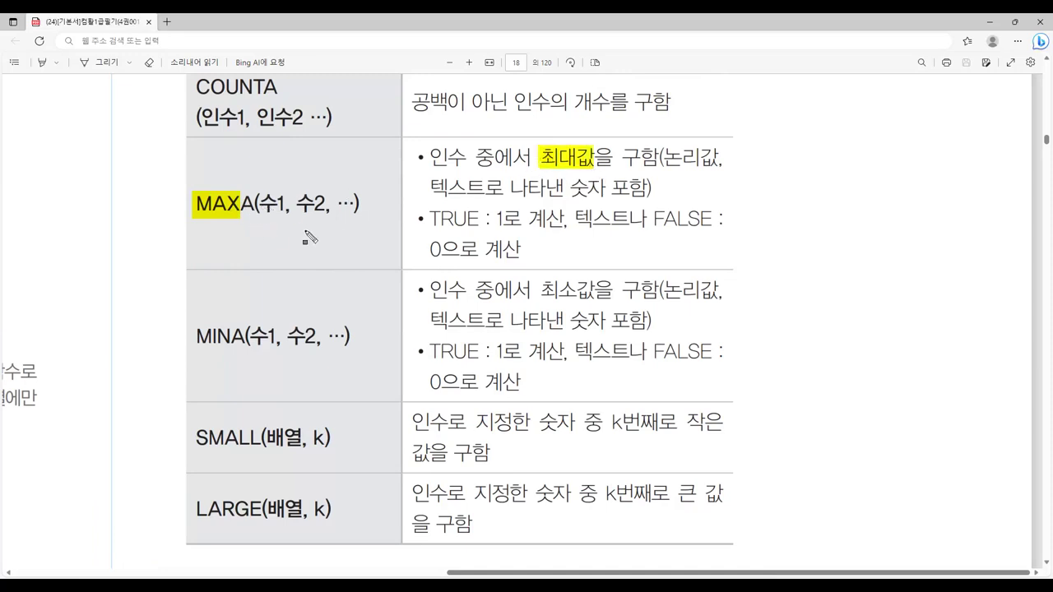
Step: Highlight the TRUE and FALSE rules for MAXA and MINA plus MINA and 최소값, and box both function names in red
{"action": "left_click_drag", "start_coordinate": [429, 219], "coordinate": [559, 237]}
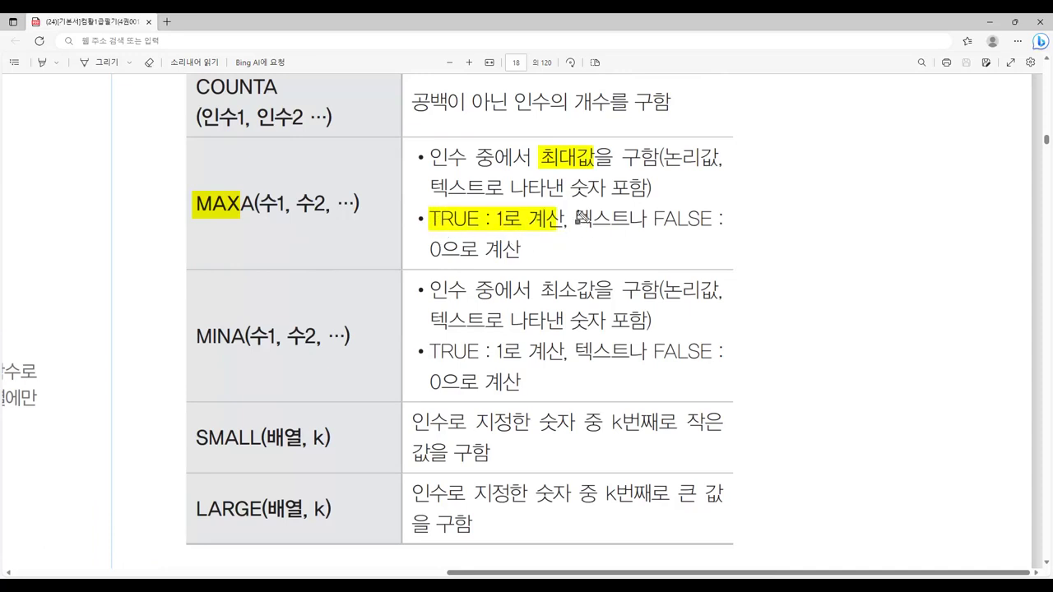
{"action": "mouse_move", "coordinate": [580, 218]}
{"action": "left_mouse_down"}
{"action": "mouse_move", "coordinate": [695, 243]}
{"action": "mouse_move", "coordinate": [708, 235]}
{"action": "mouse_move", "coordinate": [436, 245]}
{"action": "mouse_move", "coordinate": [457, 263]}
{"action": "mouse_move", "coordinate": [523, 261]}
{"action": "left_mouse_up"}
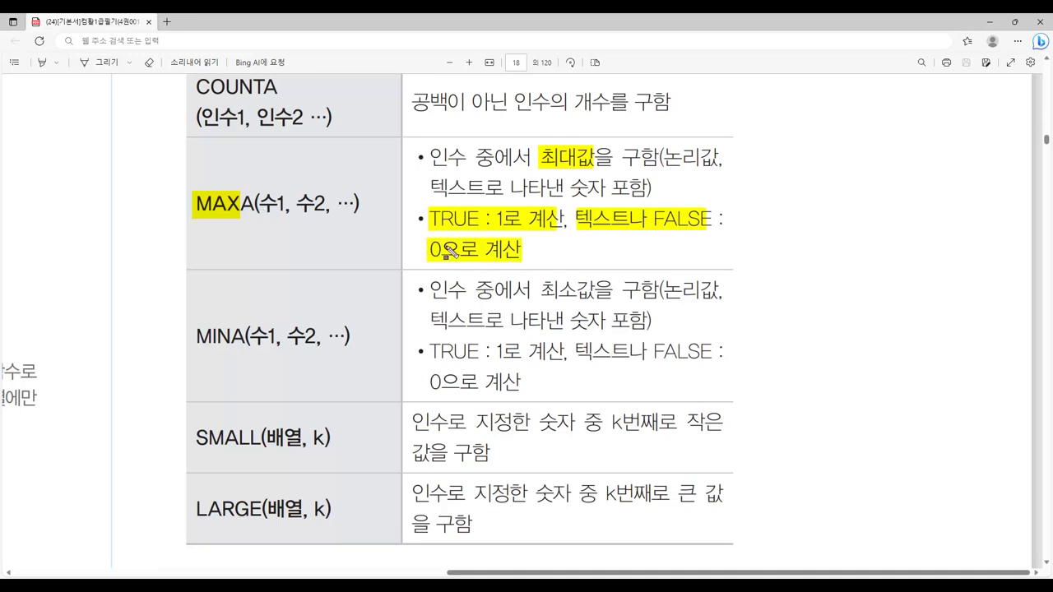
{"action": "left_click_drag", "start_coordinate": [192, 327], "coordinate": [235, 353]}
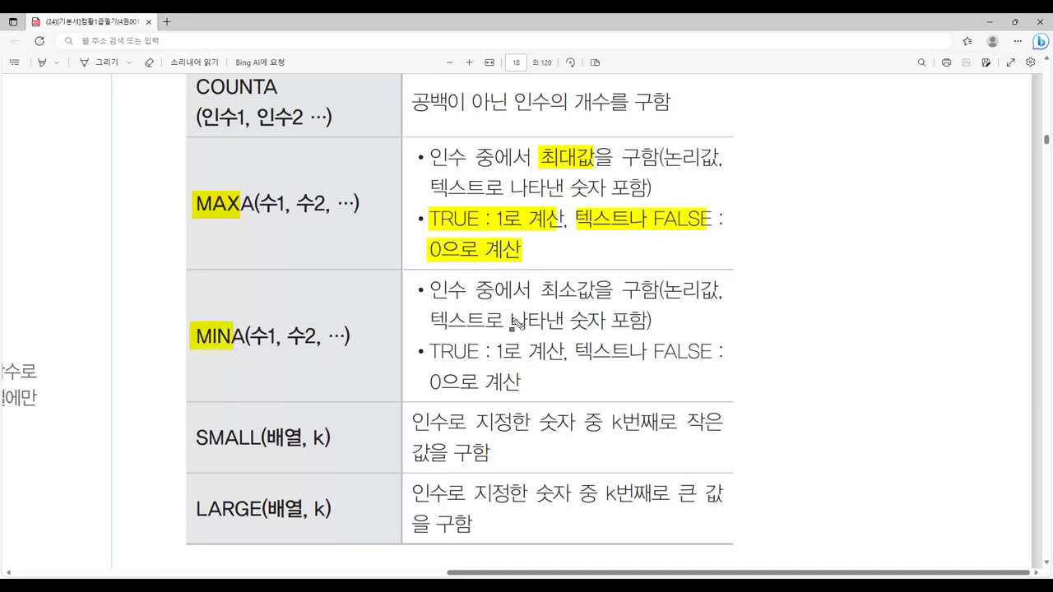
{"action": "left_click_drag", "start_coordinate": [540, 290], "coordinate": [592, 293]}
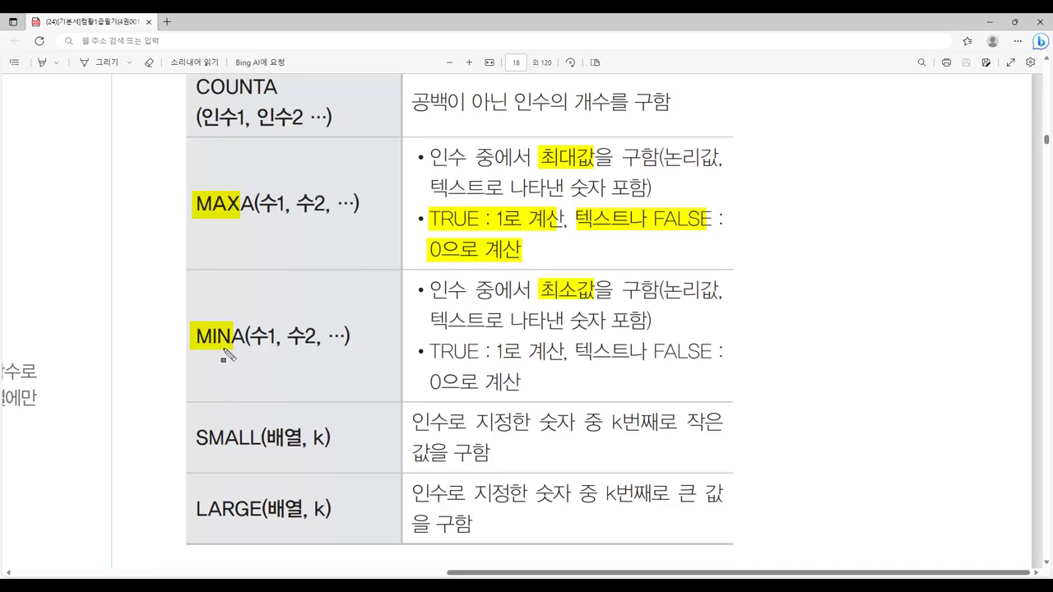
{"action": "mouse_move", "coordinate": [216, 337]}
{"action": "left_mouse_down"}
{"action": "mouse_move", "coordinate": [229, 329]}
{"action": "mouse_move", "coordinate": [238, 345]}
{"action": "mouse_move", "coordinate": [249, 342]}
{"action": "left_mouse_up"}
{"action": "mouse_move", "coordinate": [429, 353]}
{"action": "left_mouse_down"}
{"action": "mouse_move", "coordinate": [435, 381]}
{"action": "mouse_move", "coordinate": [526, 403]}
{"action": "mouse_move", "coordinate": [561, 361]}
{"action": "mouse_move", "coordinate": [717, 403]}
{"action": "left_mouse_up"}
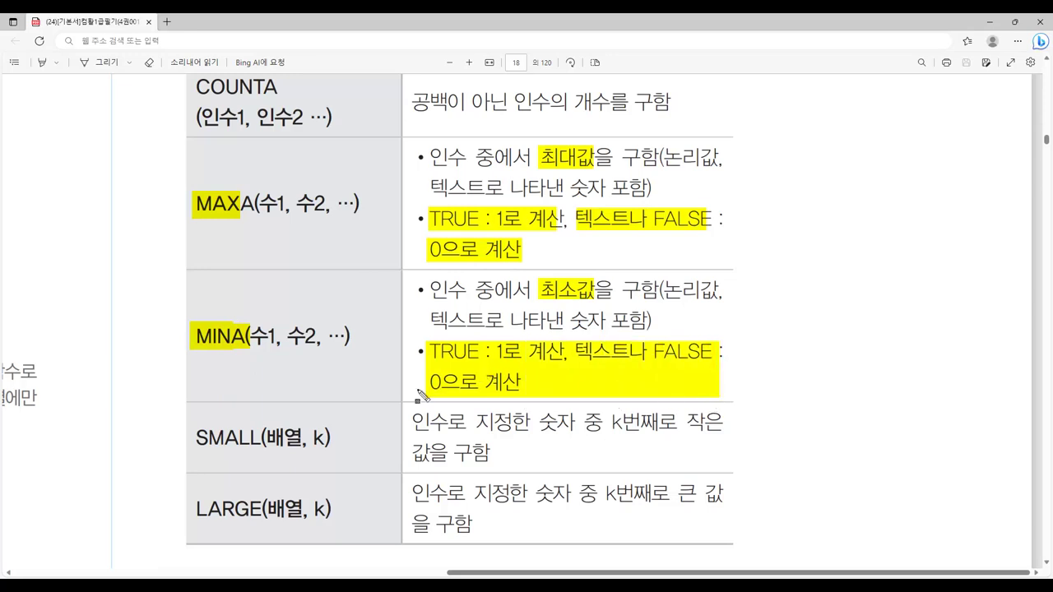
{"action": "mouse_move", "coordinate": [194, 190]}
{"action": "left_mouse_down"}
{"action": "mouse_move", "coordinate": [207, 215]}
{"action": "mouse_move", "coordinate": [262, 219]}
{"action": "left_mouse_up"}
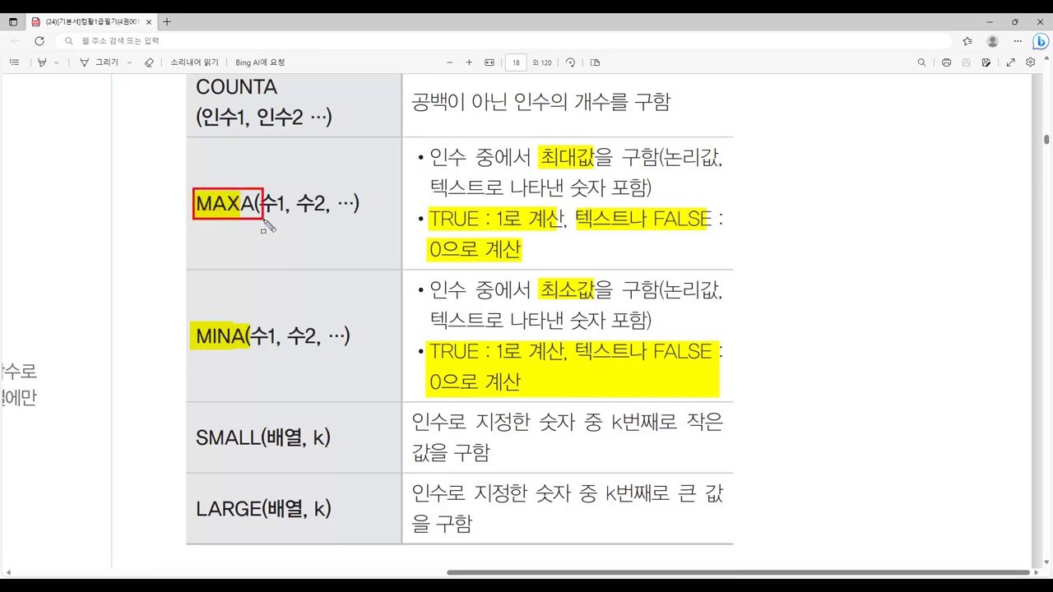
{"action": "left_click_drag", "start_coordinate": [192, 323], "coordinate": [248, 351]}
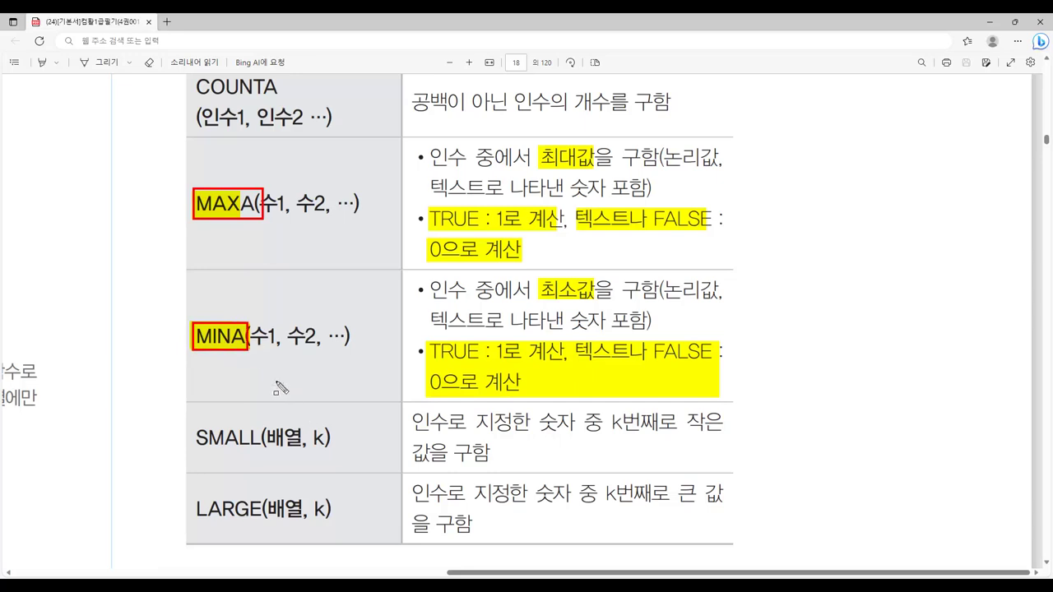
Step: Highlight SMALL with k번째로 작은, and LARGE with k번째로 큰 값, in the function table
{"action": "left_click_drag", "start_coordinate": [193, 421], "coordinate": [261, 451]}
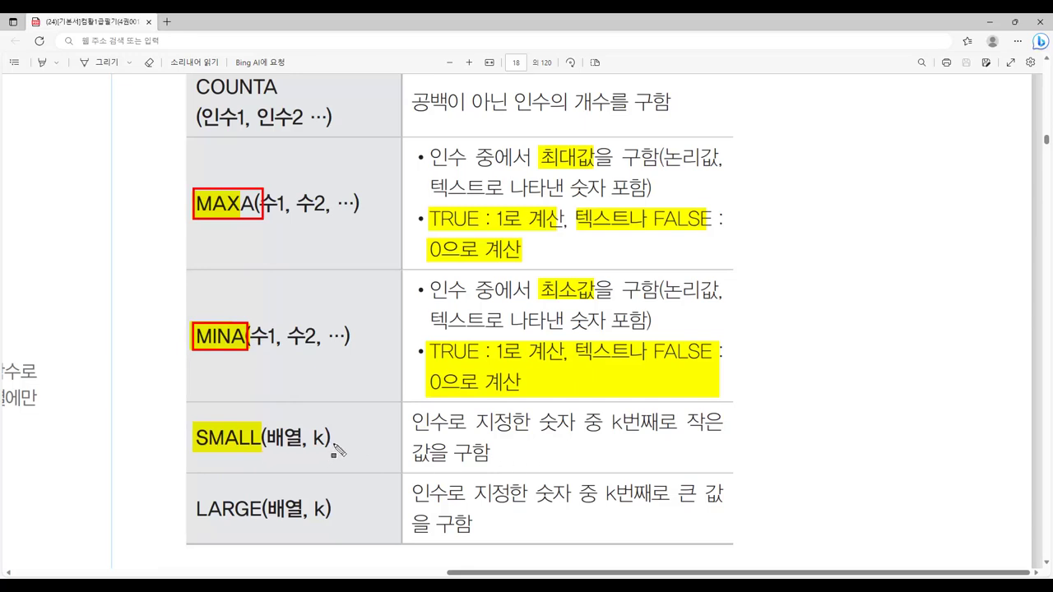
{"action": "left_click_drag", "start_coordinate": [600, 421], "coordinate": [726, 424]}
{"action": "left_click_drag", "start_coordinate": [190, 508], "coordinate": [261, 509]}
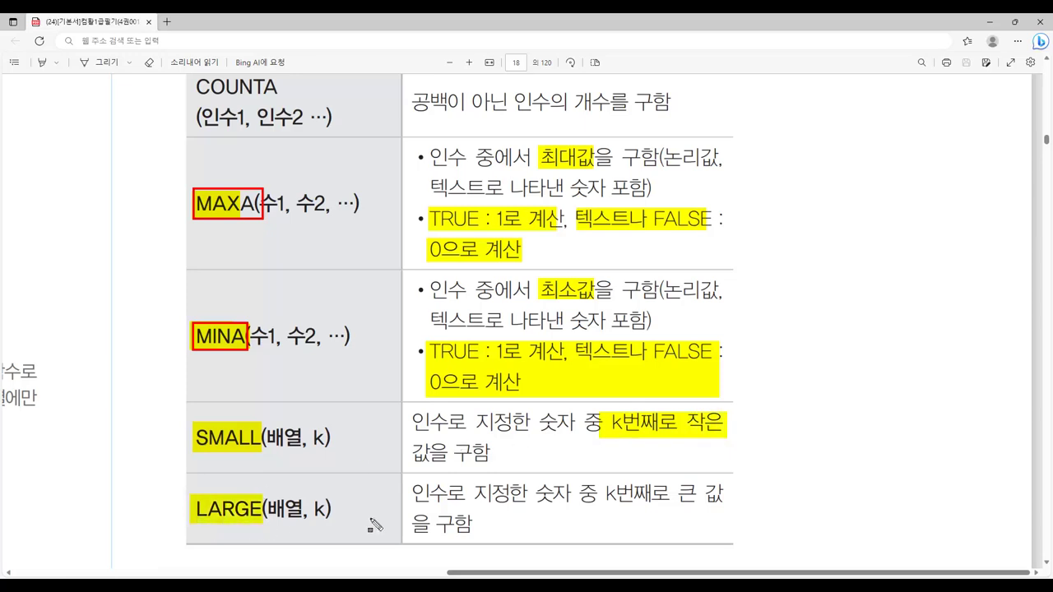
{"action": "left_click_drag", "start_coordinate": [606, 493], "coordinate": [722, 494]}
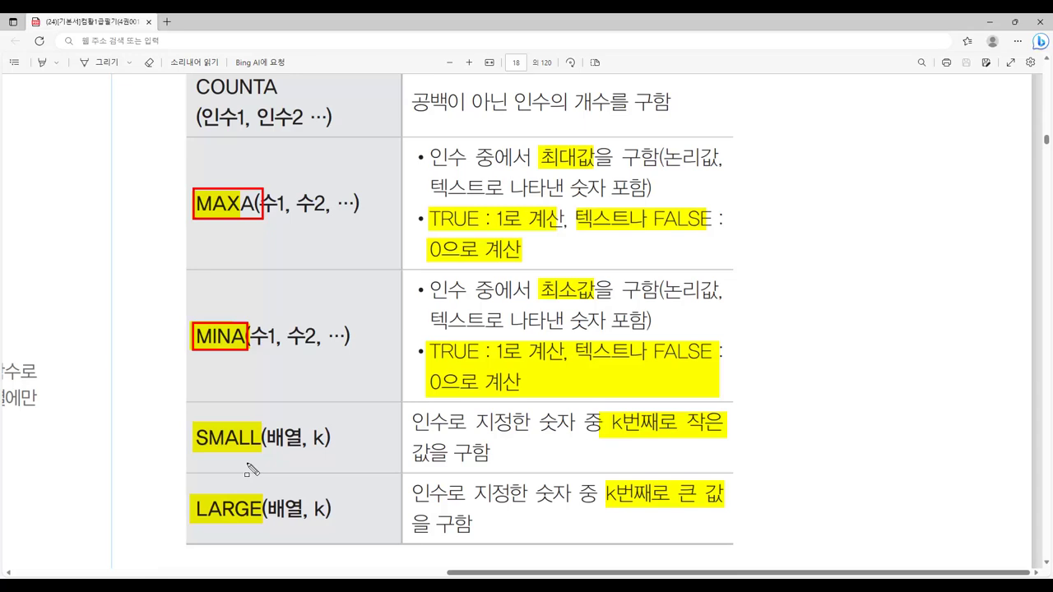
{"action": "scroll", "coordinate": [251, 469], "scroll_direction": "down", "scroll_amount": 2}
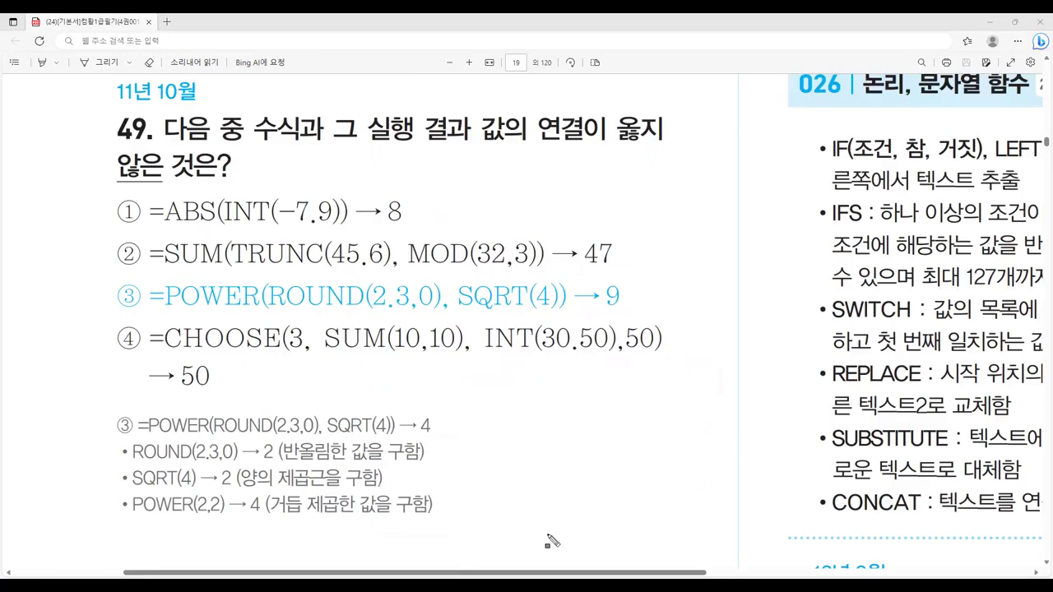
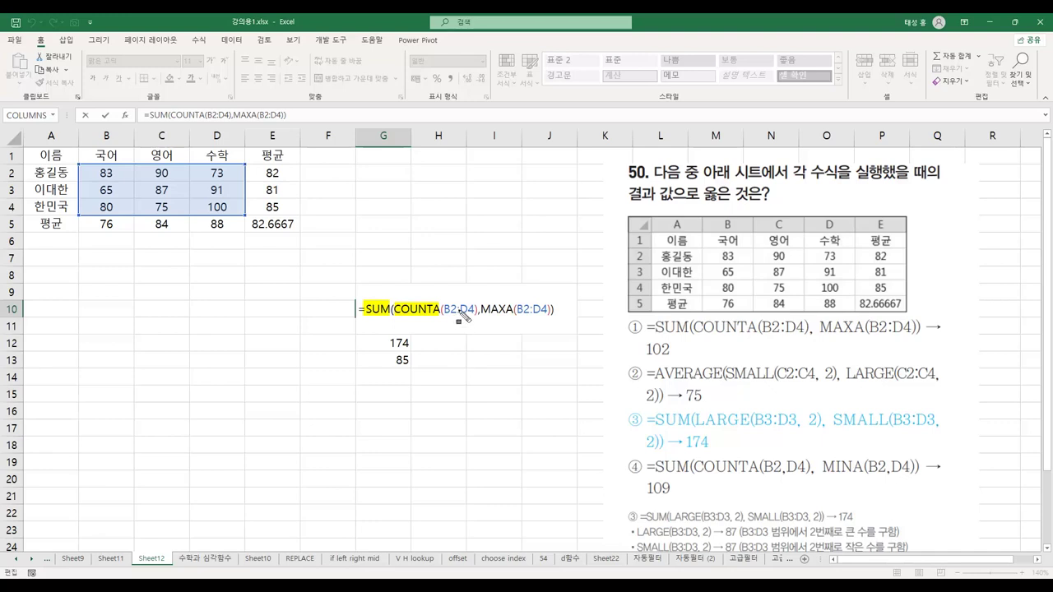
Step: Draw an arrow from B2:D4 in G10's formula to its cells, box 100 in D4, and mark option ①'s 102
{"action": "left_click_drag", "start_coordinate": [454, 302], "coordinate": [251, 212]}
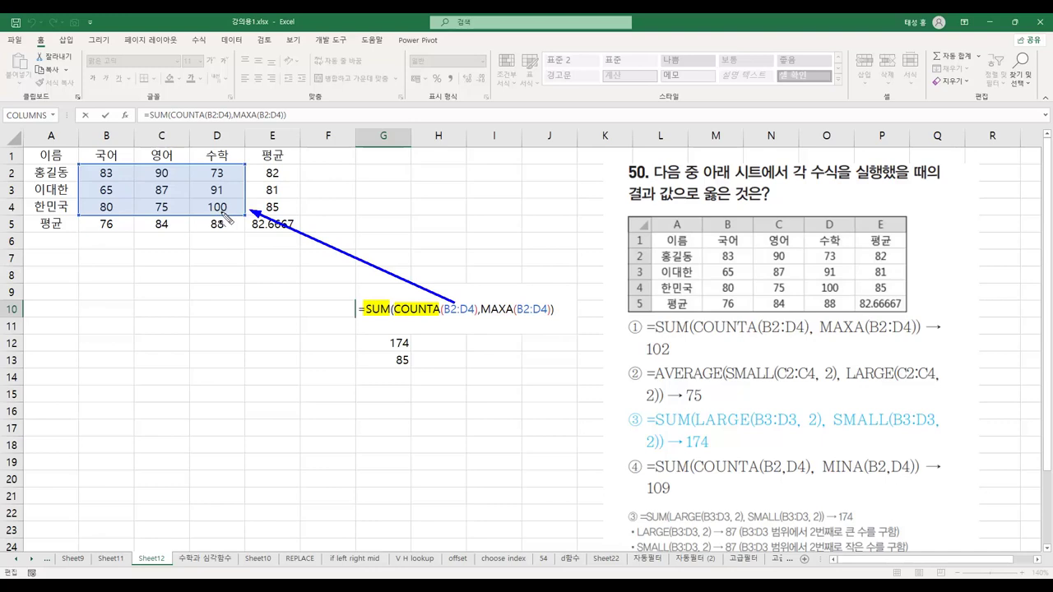
{"action": "left_click_drag", "start_coordinate": [202, 199], "coordinate": [235, 214]}
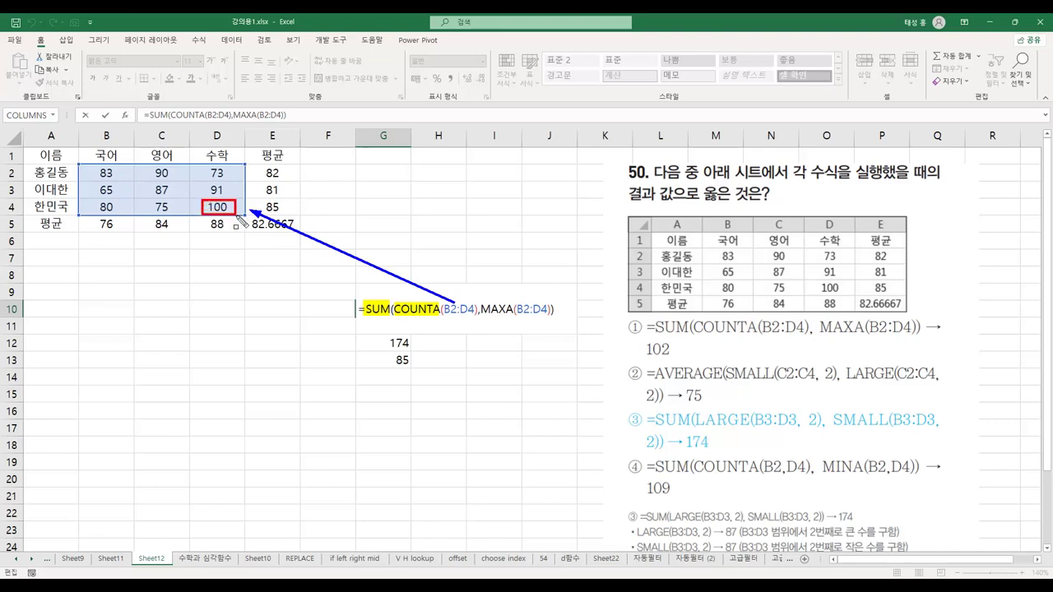
{"action": "left_click_drag", "start_coordinate": [393, 314], "coordinate": [471, 315]}
{"action": "key", "text": "Escape"}
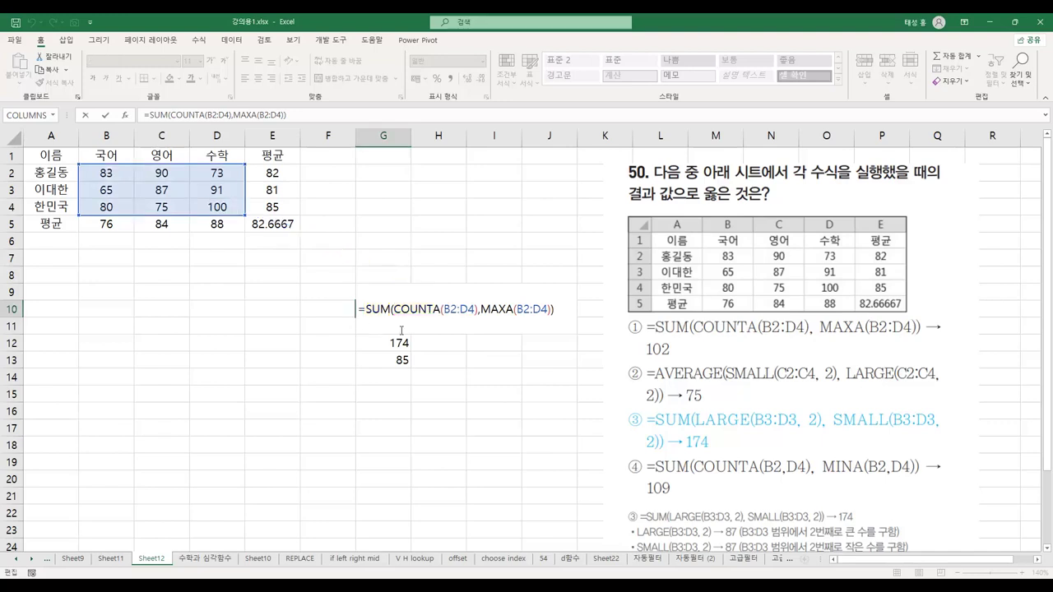
{"action": "key", "text": "Return"}
{"action": "left_click", "coordinate": [384, 310]}
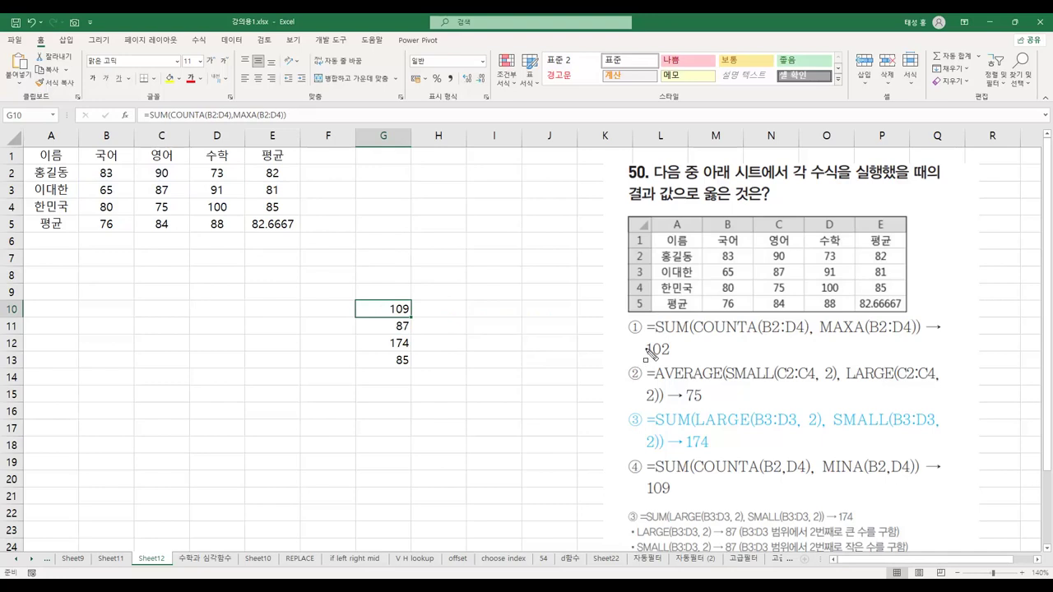
{"action": "left_click_drag", "start_coordinate": [647, 350], "coordinate": [671, 349]}
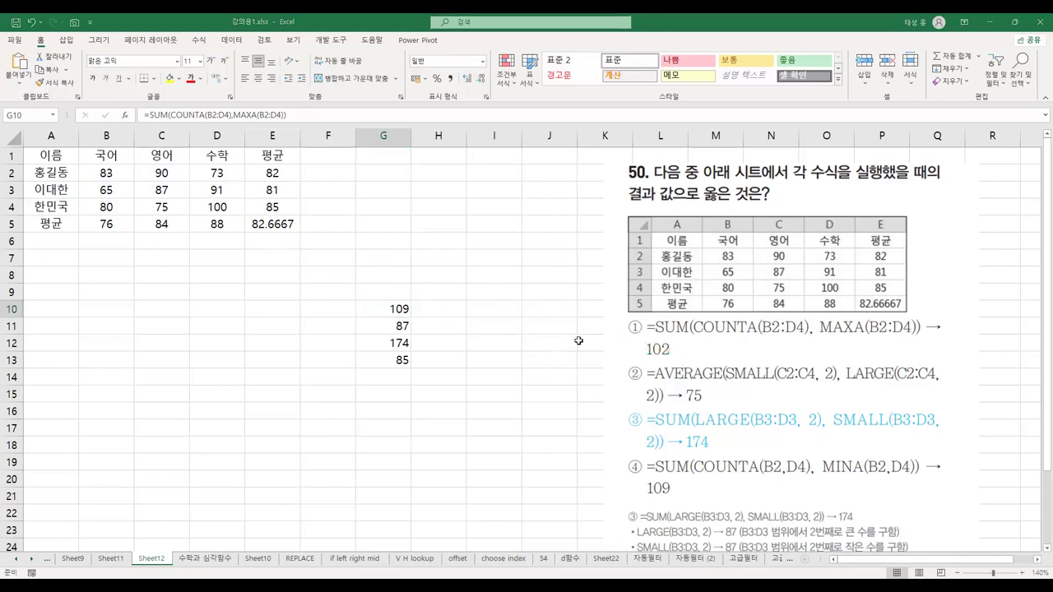
Step: Open G11's formula, highlight AVERAGE and SMALL's argument 2, and draw an arrow from C2:C4 to its cells
{"action": "left_click", "coordinate": [399, 326]}
{"action": "double_click", "coordinate": [404, 329]}
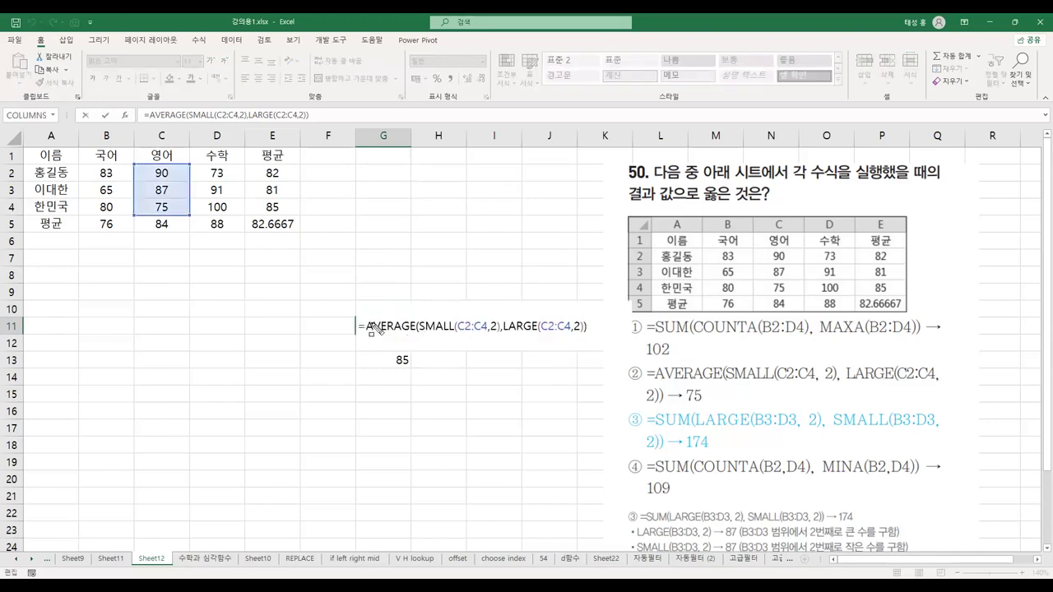
{"action": "left_click_drag", "start_coordinate": [364, 326], "coordinate": [418, 338]}
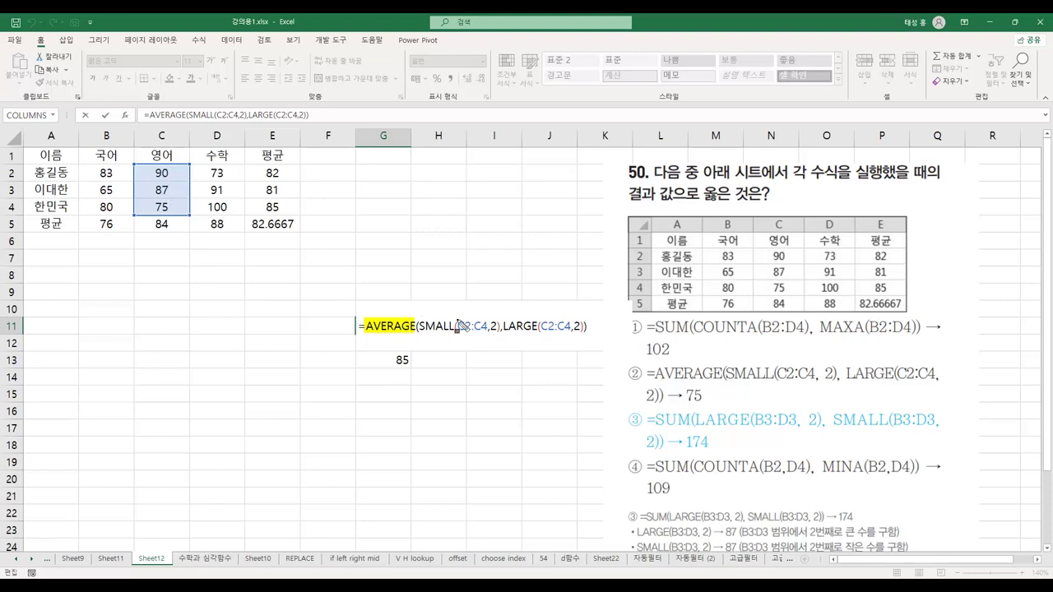
{"action": "left_click_drag", "start_coordinate": [490, 326], "coordinate": [497, 327]}
{"action": "mouse_move", "coordinate": [466, 319]}
{"action": "left_mouse_down"}
{"action": "mouse_move", "coordinate": [237, 239]}
{"action": "mouse_move", "coordinate": [194, 211]}
{"action": "left_mouse_up"}
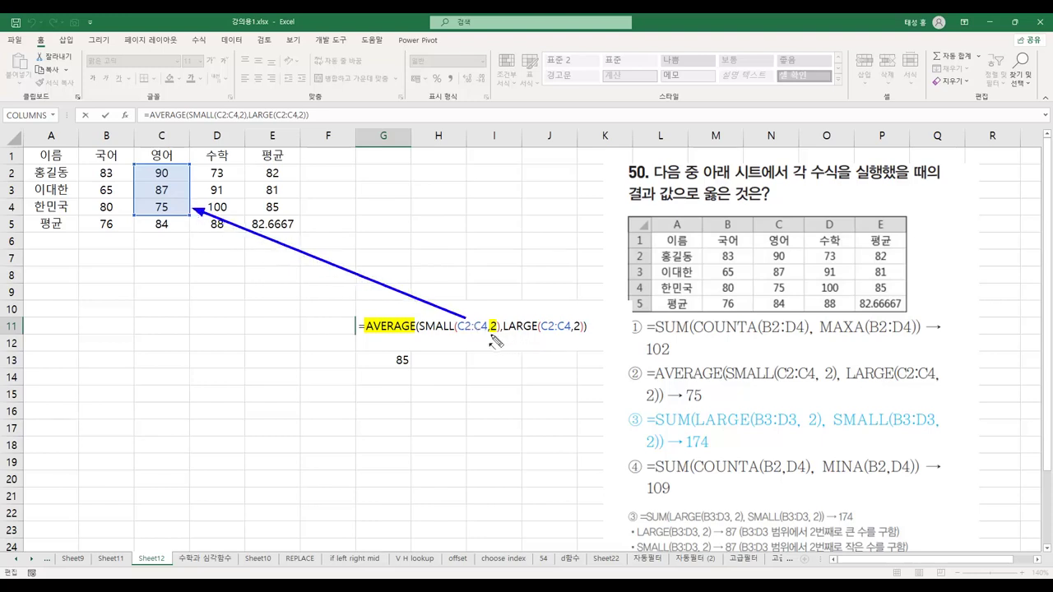
Step: Box 87 in C3 and AVERAGE in red, close the formula, and mark option ②'s 75
{"action": "left_click_drag", "start_coordinate": [148, 182], "coordinate": [170, 199]}
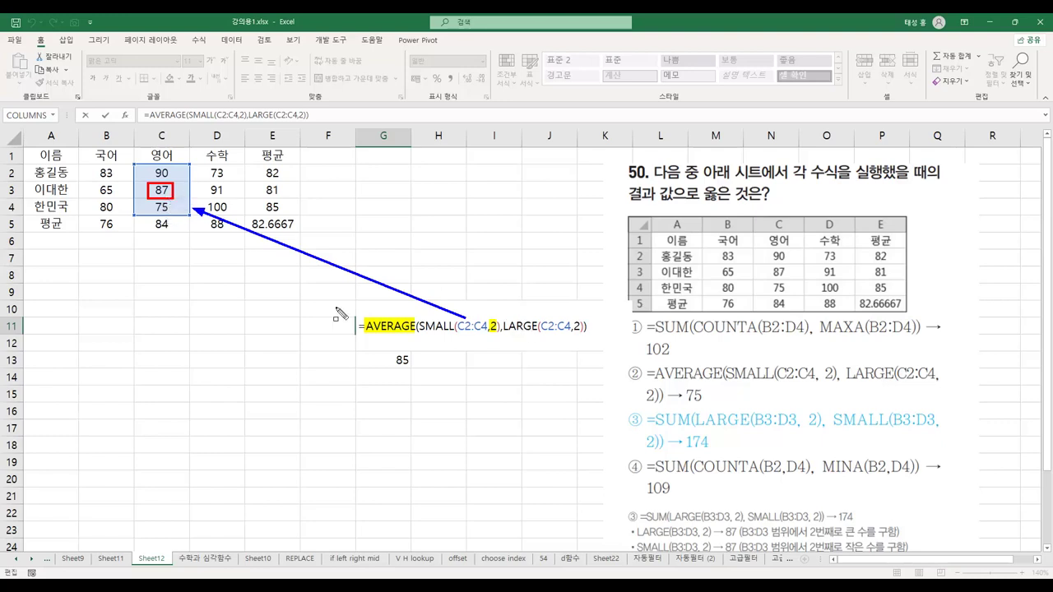
{"action": "left_click_drag", "start_coordinate": [362, 316], "coordinate": [417, 334]}
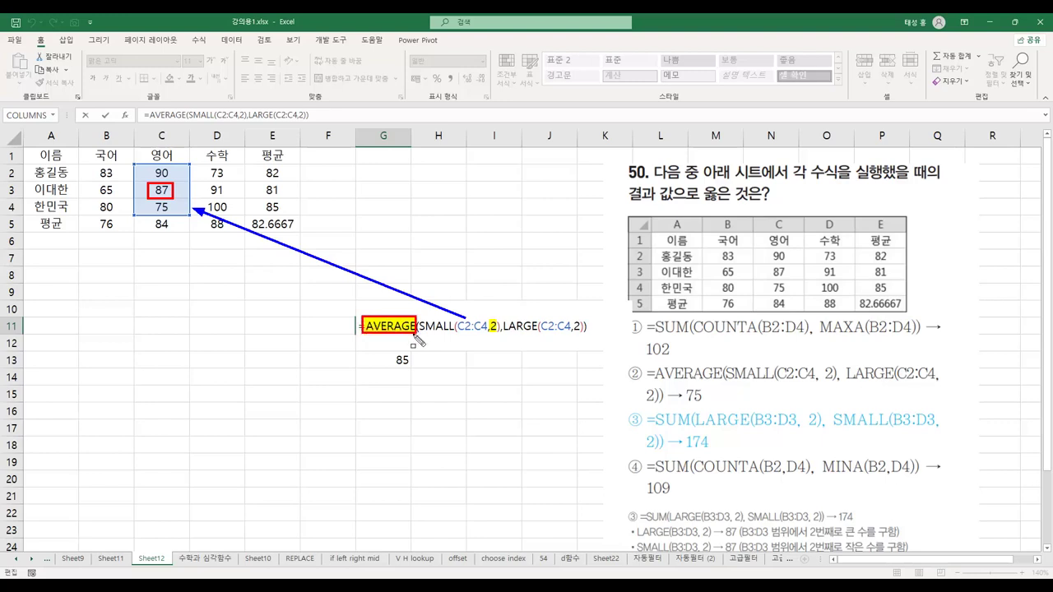
{"action": "key", "text": "Escape"}
{"action": "key", "text": "Escape"}
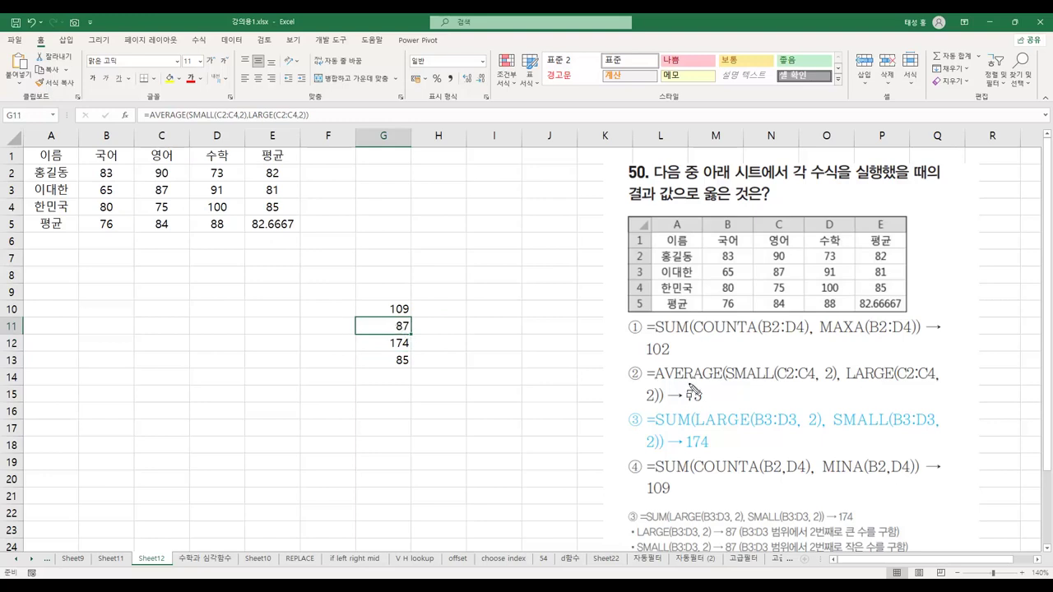
{"action": "left_click_drag", "start_coordinate": [686, 392], "coordinate": [703, 395]}
{"action": "key", "text": "Escape"}
Step: Open G12's formula and mark SUM, both 2 arguments, an arrow from B3:D3 to its cells, and 87 in C3
{"action": "left_click", "coordinate": [403, 344]}
{"action": "key", "text": "F2"}
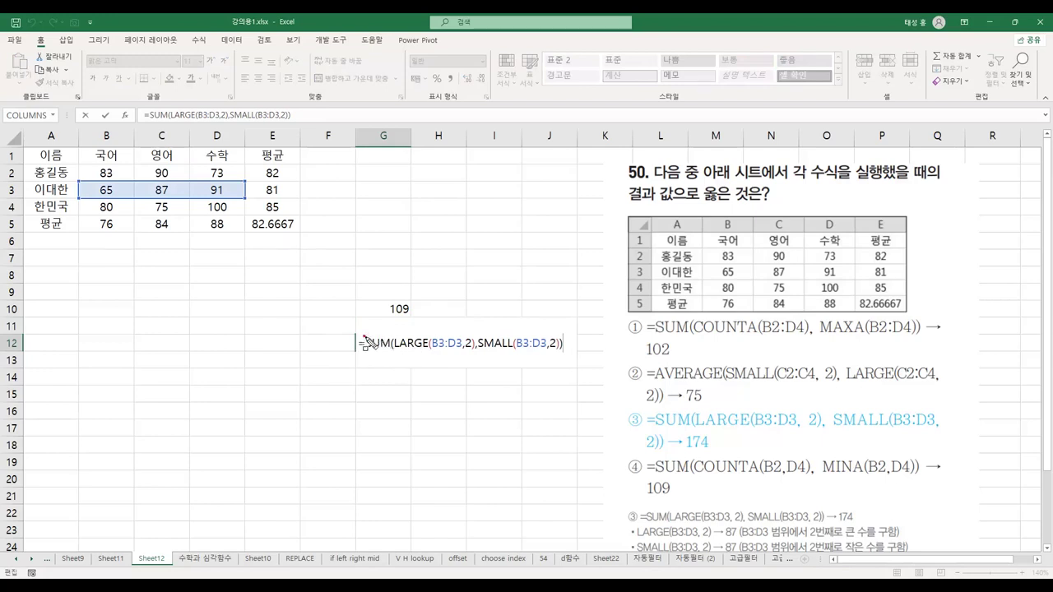
{"action": "left_click_drag", "start_coordinate": [363, 336], "coordinate": [390, 352]}
{"action": "left_click_drag", "start_coordinate": [463, 337], "coordinate": [473, 350]}
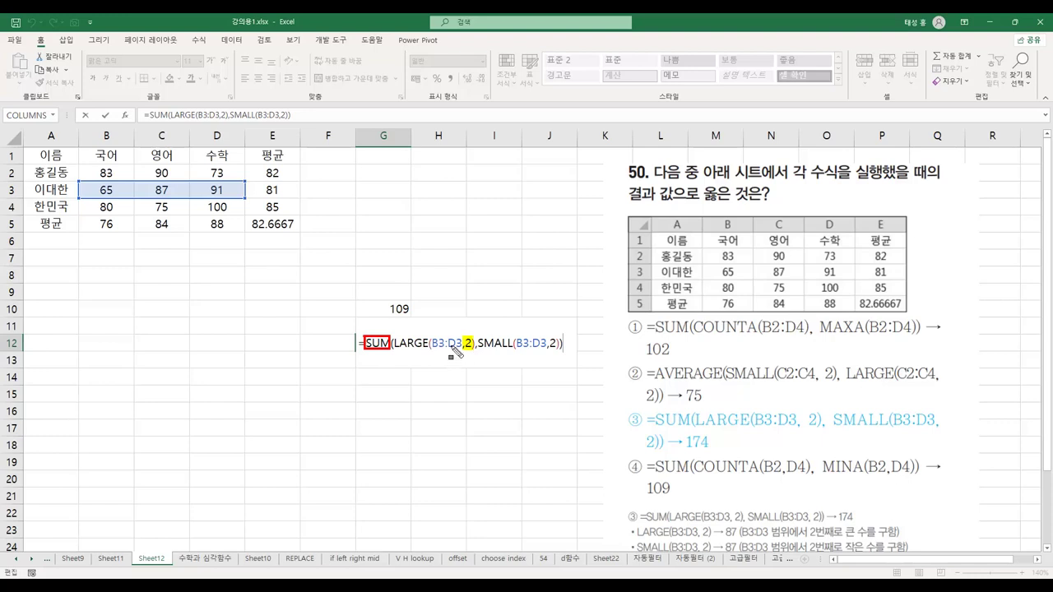
{"action": "left_click_drag", "start_coordinate": [446, 337], "coordinate": [238, 201]}
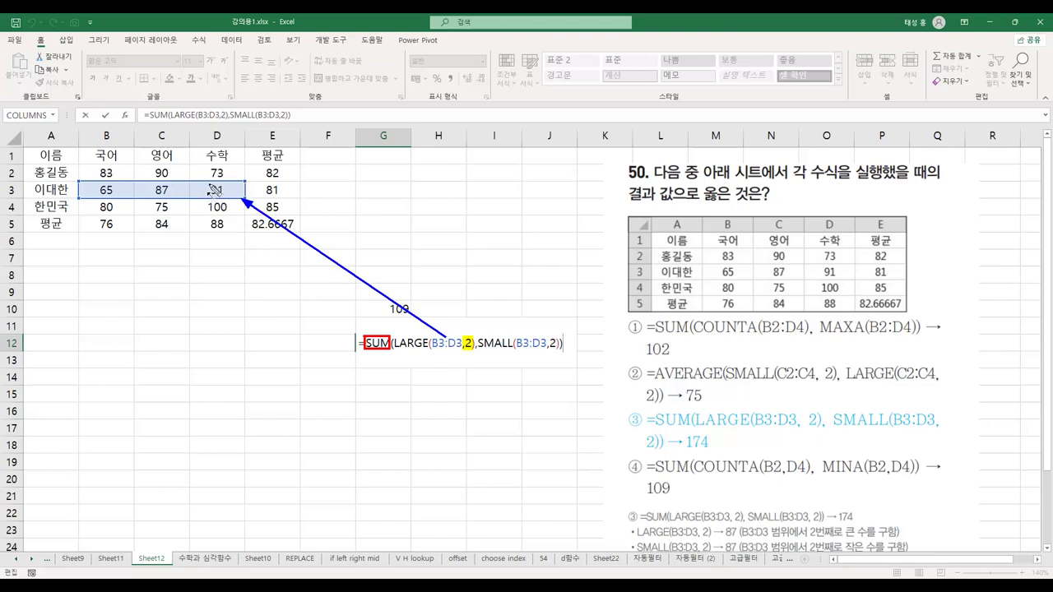
{"action": "left_click_drag", "start_coordinate": [149, 182], "coordinate": [176, 197]}
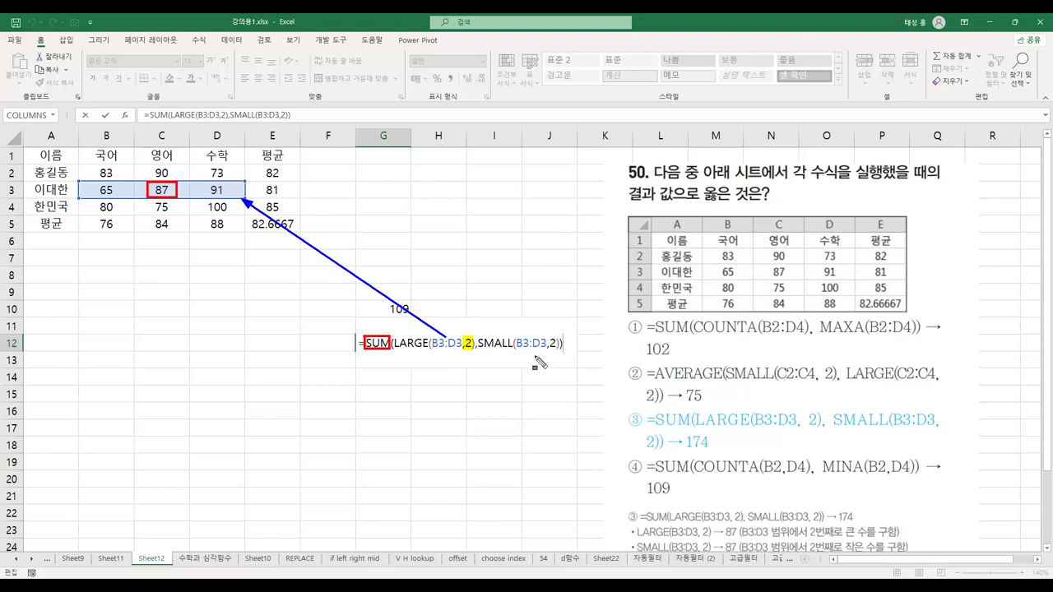
{"action": "left_click_drag", "start_coordinate": [548, 339], "coordinate": [558, 348]}
{"action": "key", "text": "Escape"}
{"action": "key", "text": "Return"}
{"action": "left_click", "coordinate": [399, 345]}
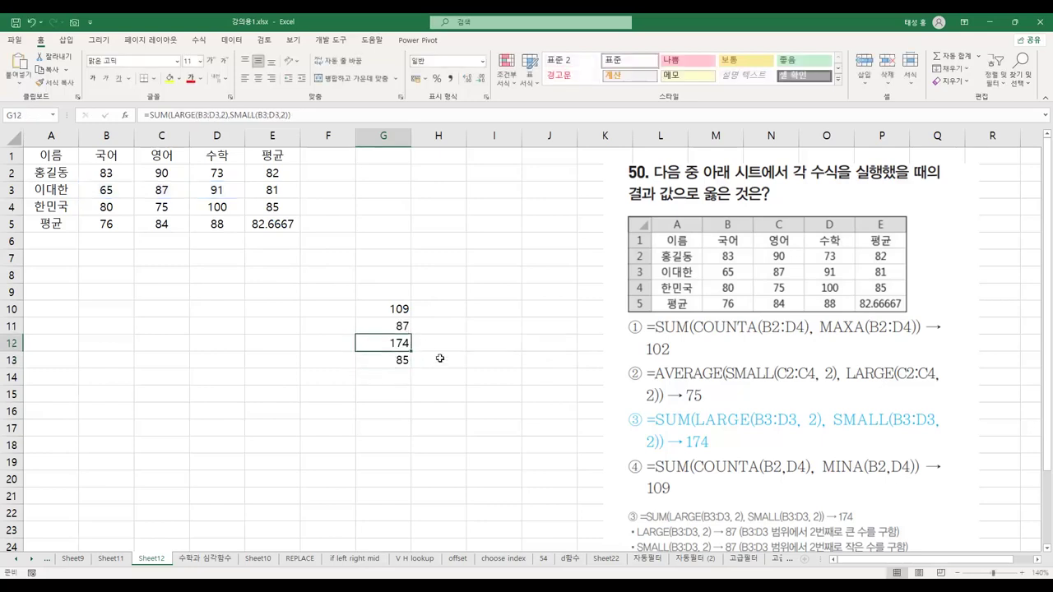
Step: Highlight option ③ and the word 옳은 in question 50, mark the number ③, and clear the marks
{"action": "mouse_move", "coordinate": [625, 417]}
{"action": "left_mouse_down"}
{"action": "mouse_move", "coordinate": [822, 461]}
{"action": "mouse_move", "coordinate": [942, 452]}
{"action": "left_mouse_up"}
{"action": "left_click_drag", "start_coordinate": [694, 182], "coordinate": [741, 207]}
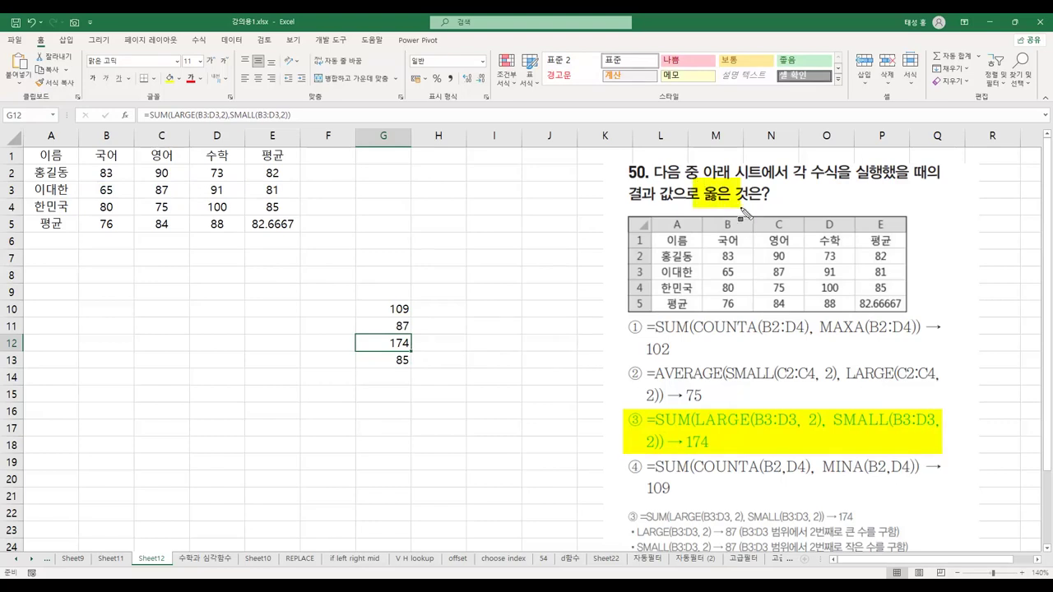
{"action": "left_click_drag", "start_coordinate": [627, 410], "coordinate": [642, 428]}
{"action": "key", "text": "Escape"}
Step: Open G13's formula, highlight SUM, COUNTA(B2,D4) and MINA(B2,D4), and close the formula unchanged
{"action": "left_click", "coordinate": [383, 359]}
{"action": "double_click", "coordinate": [385, 360]}
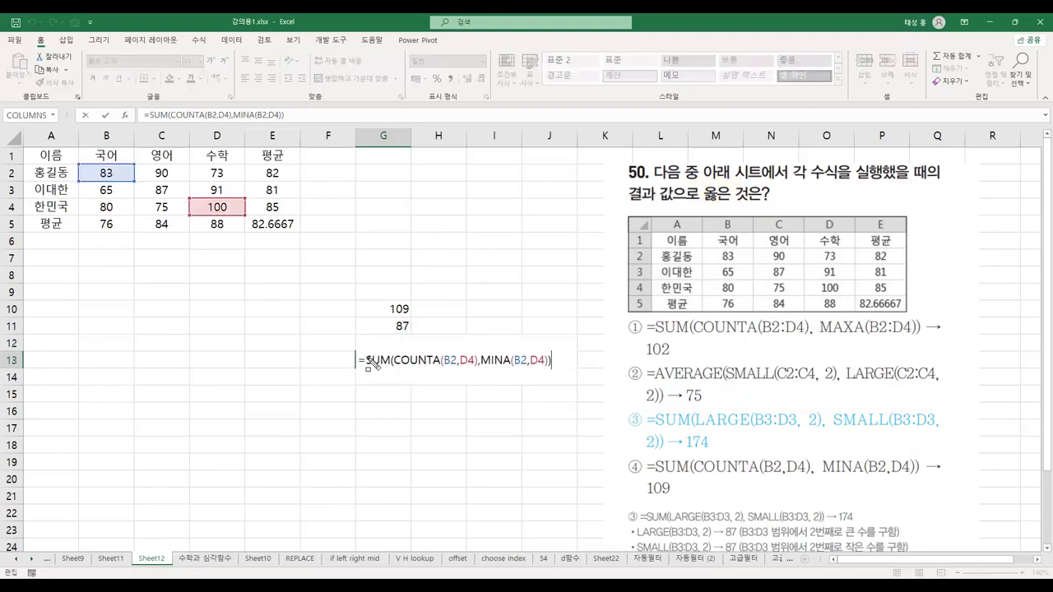
{"action": "left_click_drag", "start_coordinate": [365, 359], "coordinate": [393, 361]}
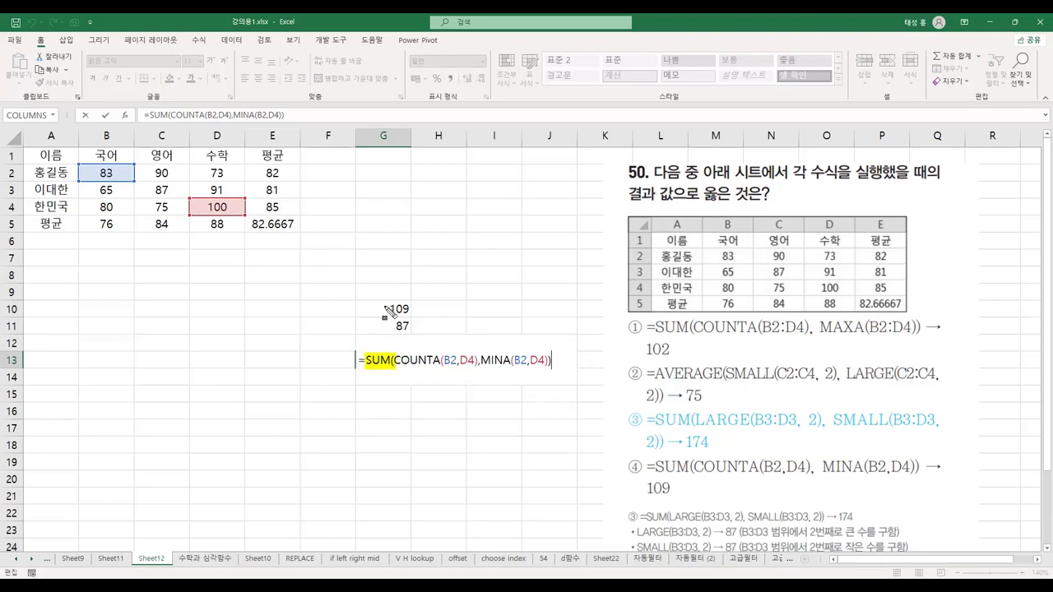
{"action": "left_click_drag", "start_coordinate": [396, 363], "coordinate": [476, 363]}
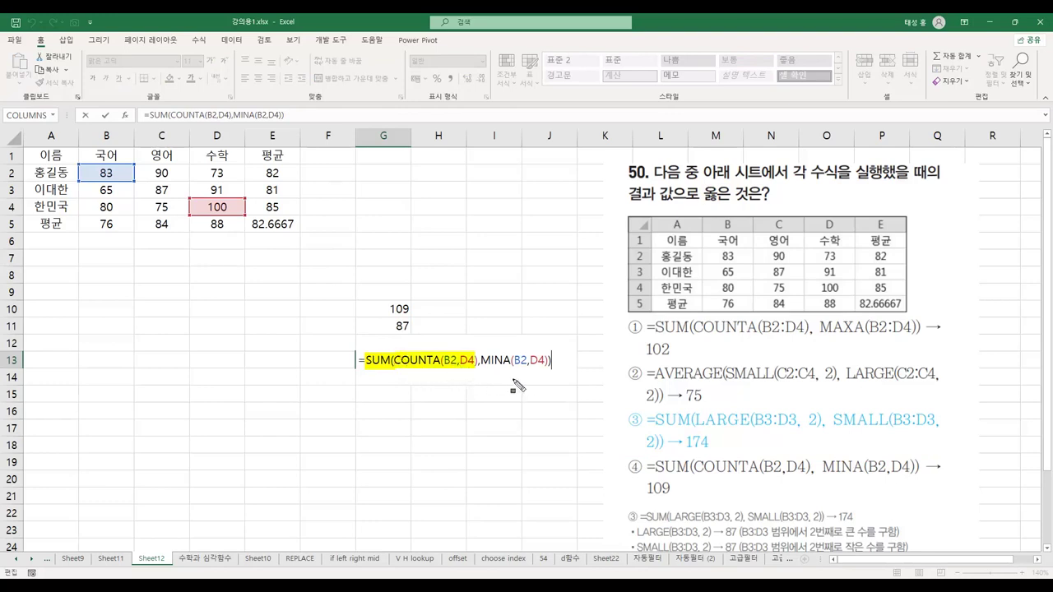
{"action": "left_click_drag", "start_coordinate": [479, 364], "coordinate": [543, 369]}
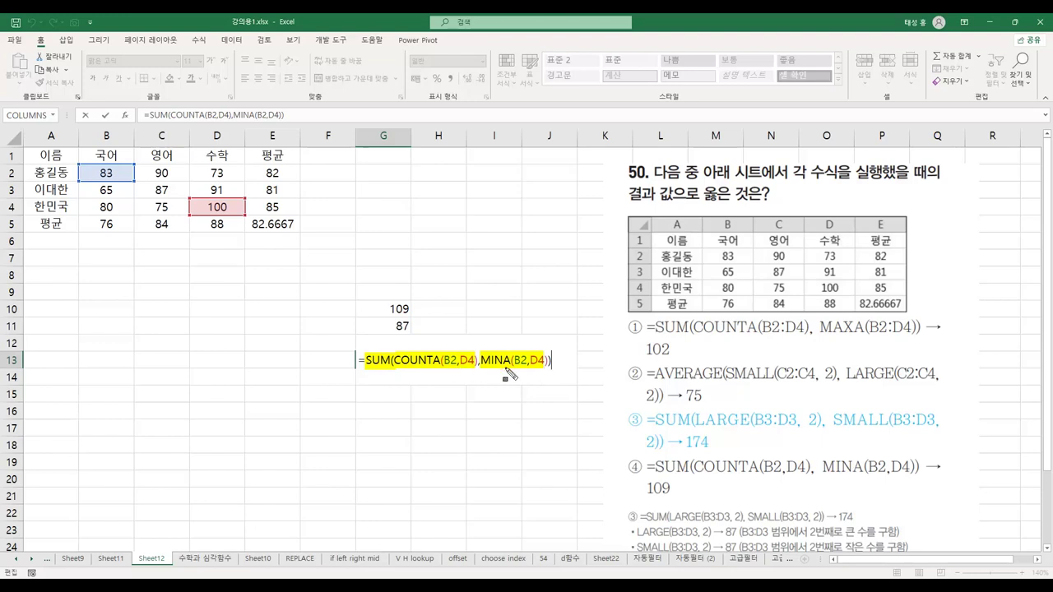
{"action": "key", "text": "Escape"}
{"action": "key", "text": "Return"}
{"action": "left_click", "coordinate": [358, 360]}
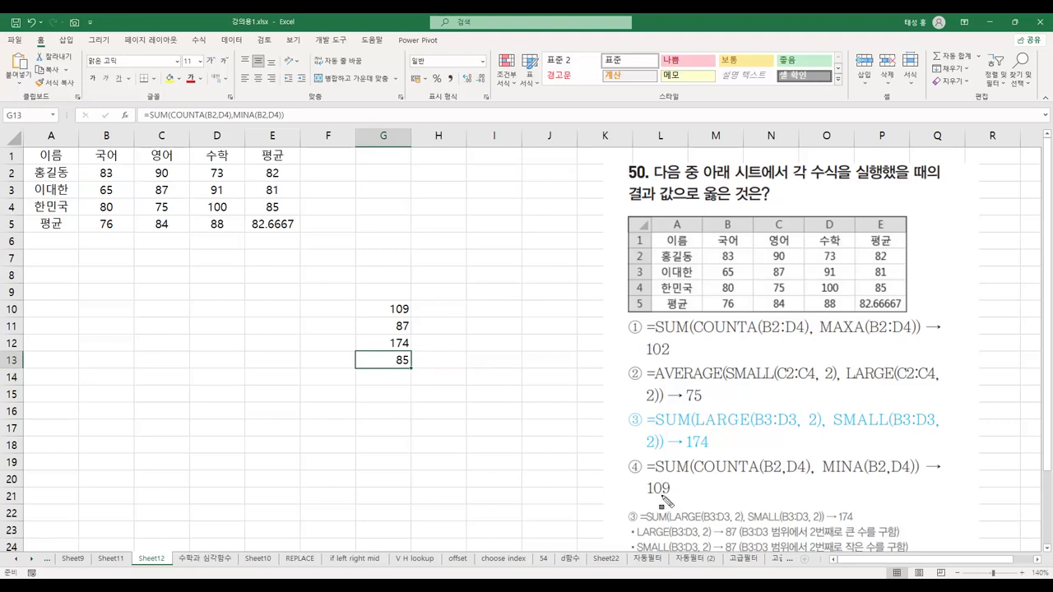
Step: Strike out the wrong results 109, 102 and 75 in question 50's options, and box answer ③ in red
{"action": "left_click_drag", "start_coordinate": [645, 488], "coordinate": [671, 489]}
{"action": "left_click_drag", "start_coordinate": [643, 348], "coordinate": [670, 349]}
{"action": "left_click_drag", "start_coordinate": [685, 396], "coordinate": [697, 396]}
{"action": "left_click_drag", "start_coordinate": [624, 411], "coordinate": [643, 428]}
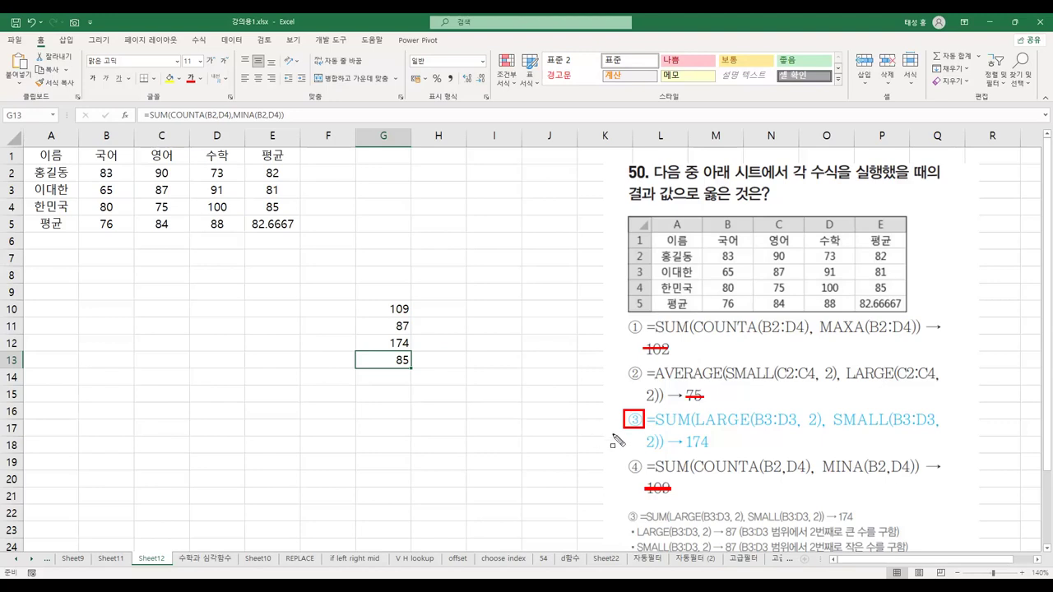